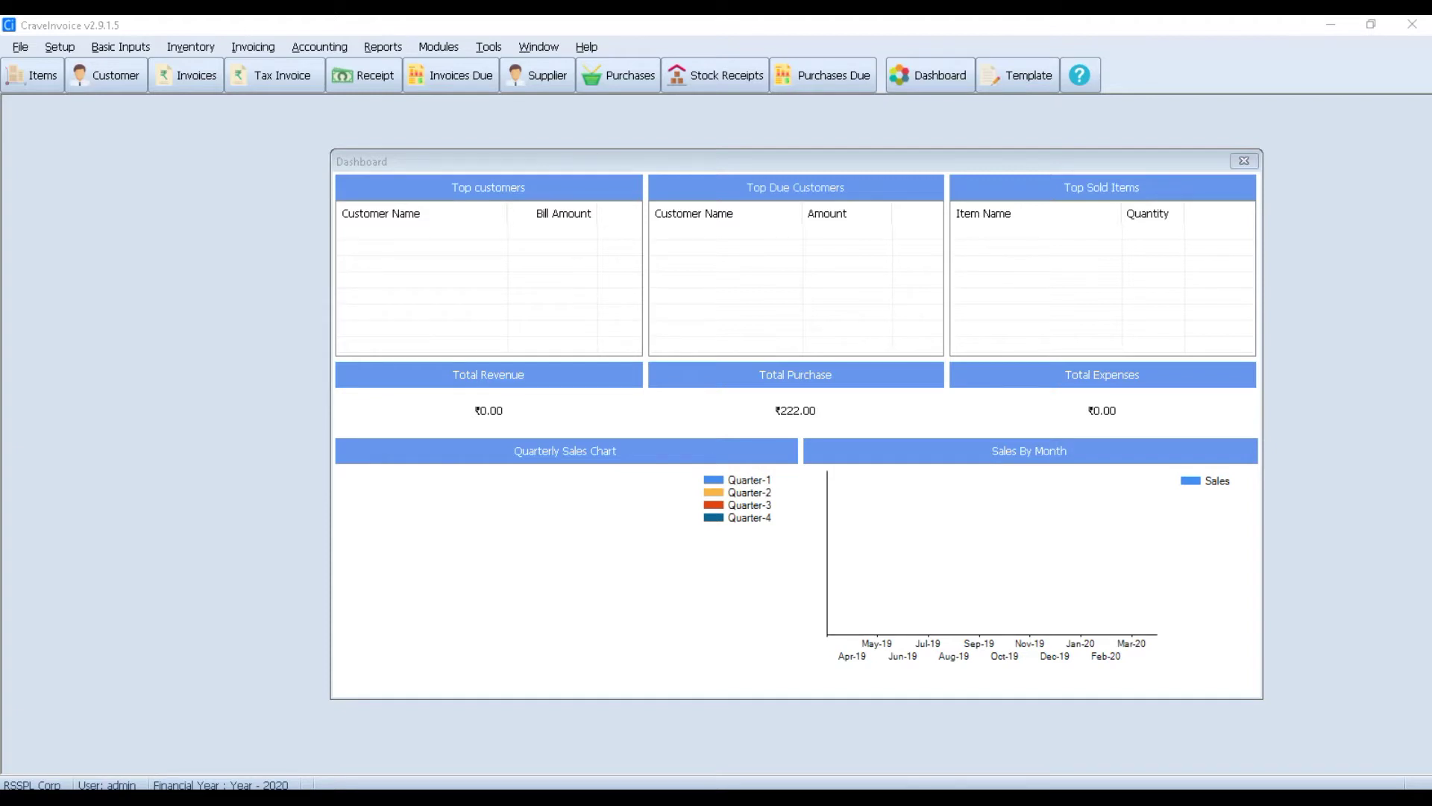
{"action": "left_click", "coordinate": [456, 162]}
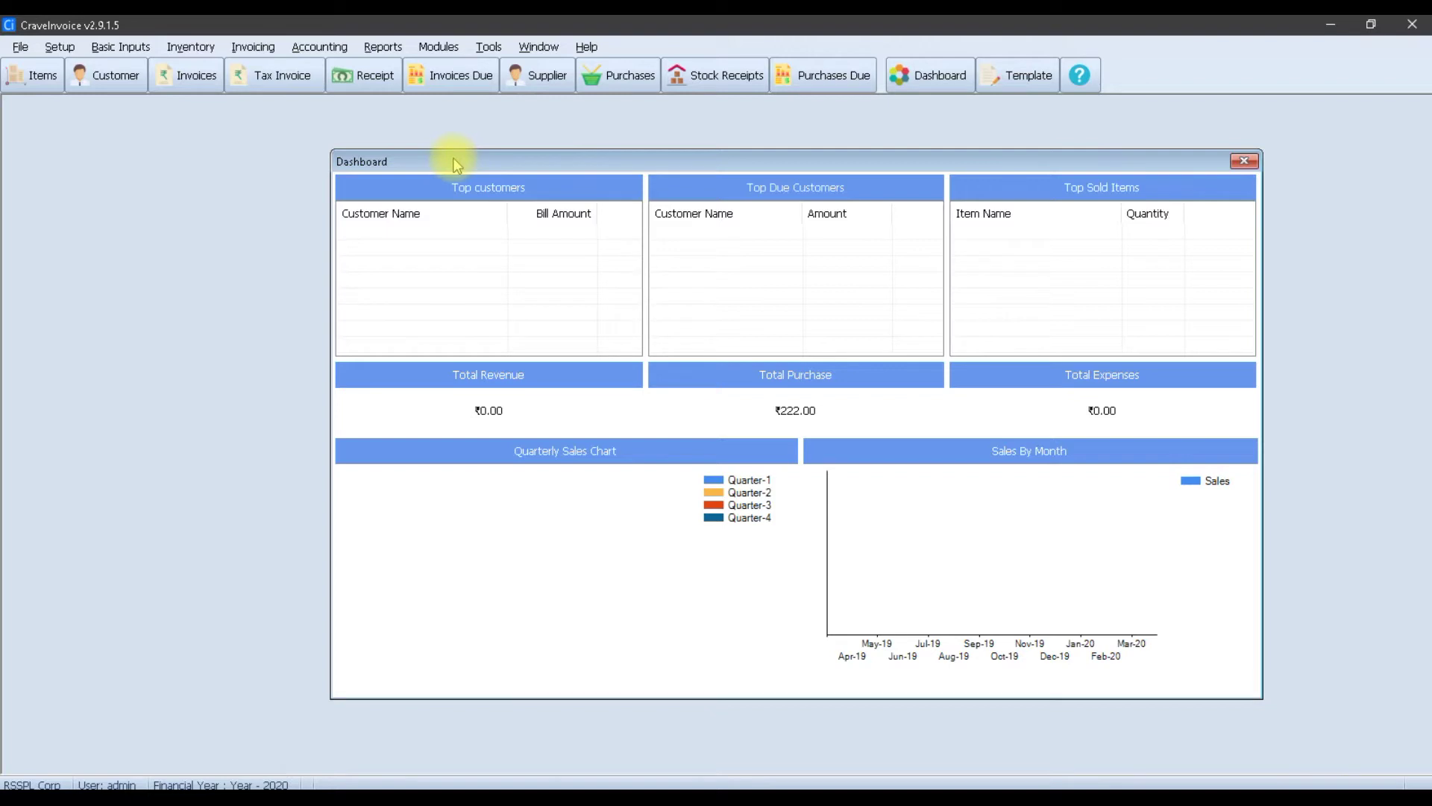
{"action": "left_click", "coordinate": [319, 48]}
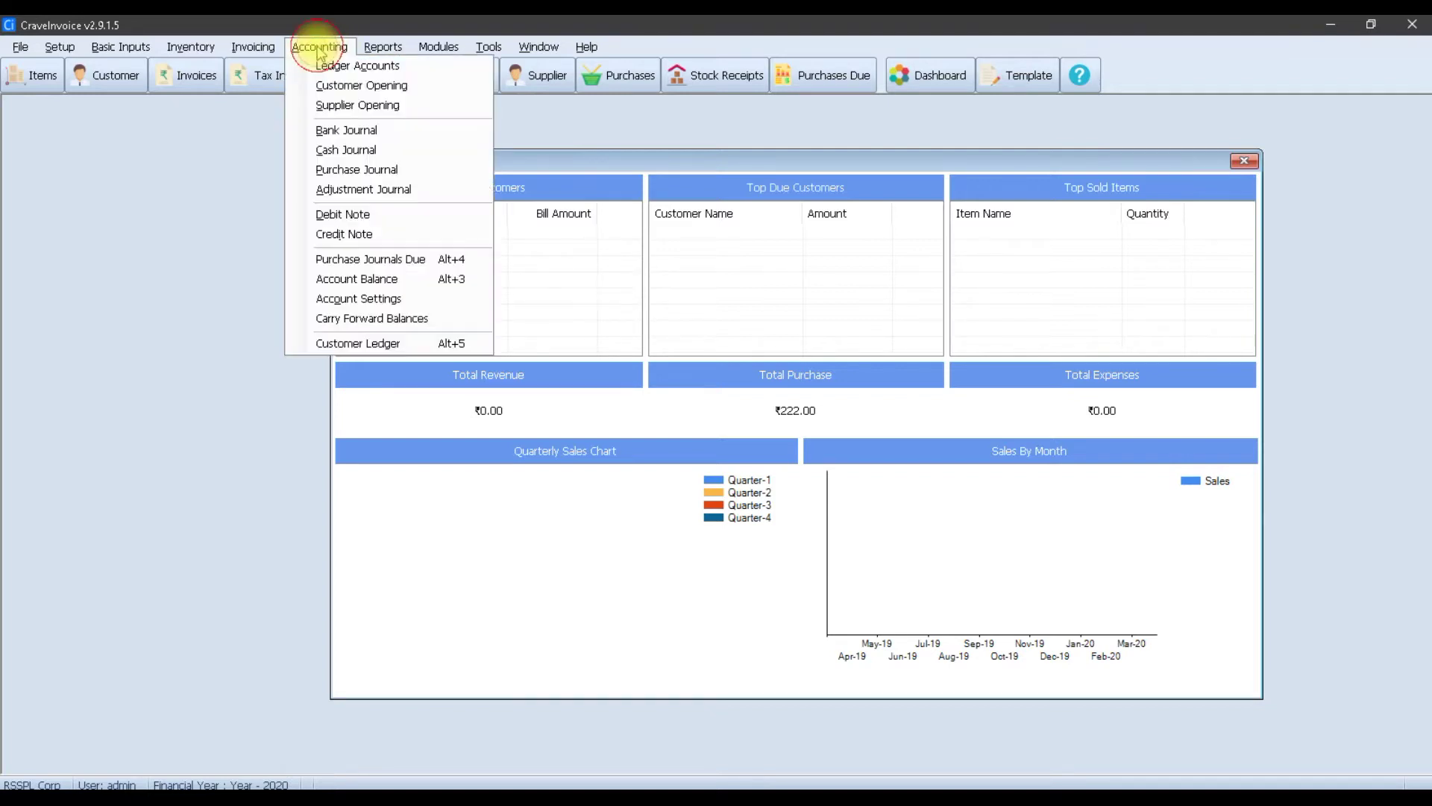
{"action": "left_click", "coordinate": [361, 85]}
{"action": "left_click", "coordinate": [960, 232]}
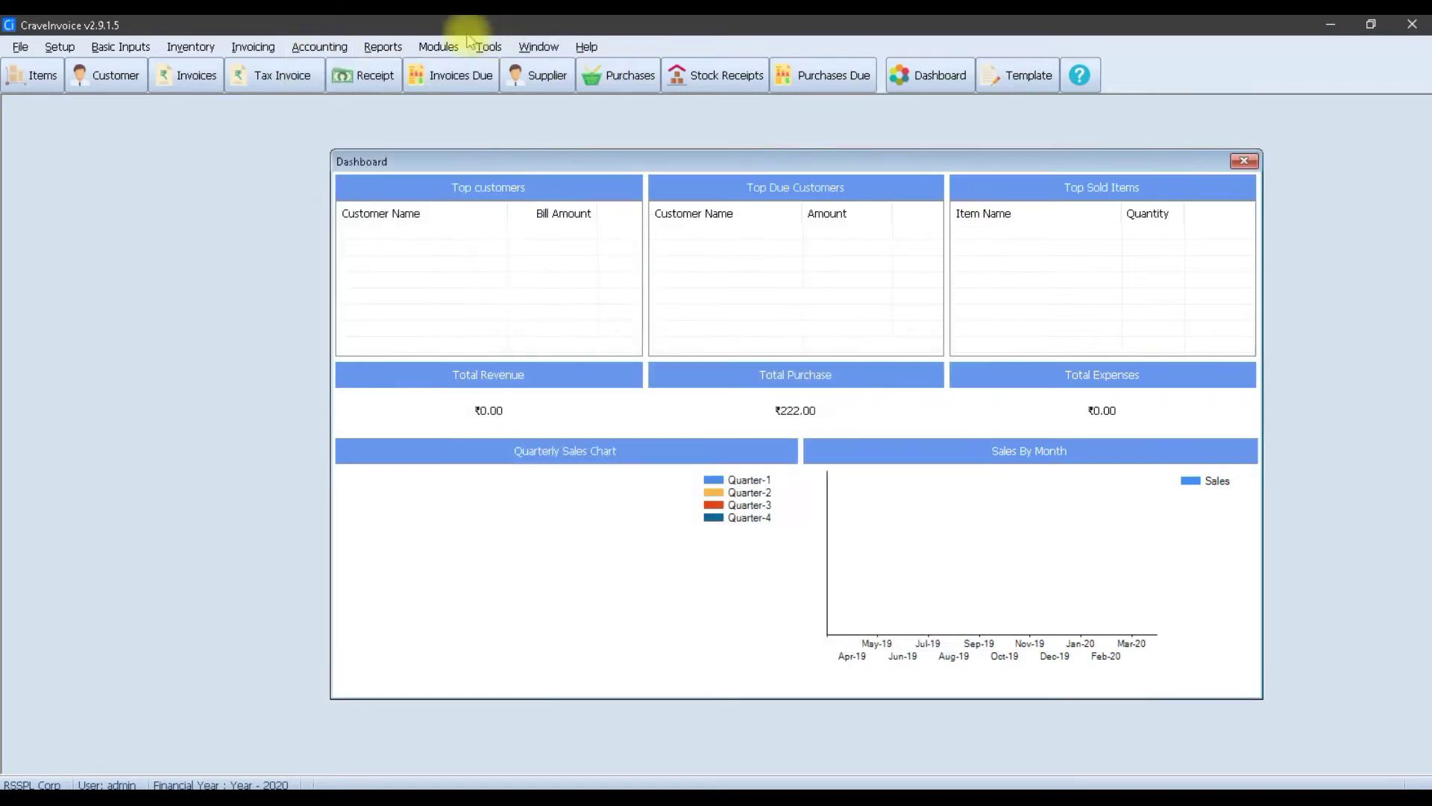
Step: Add Praveen Enterprises and Rajesh Enterprises to the customer opening balances
{"action": "left_click", "coordinate": [320, 47]}
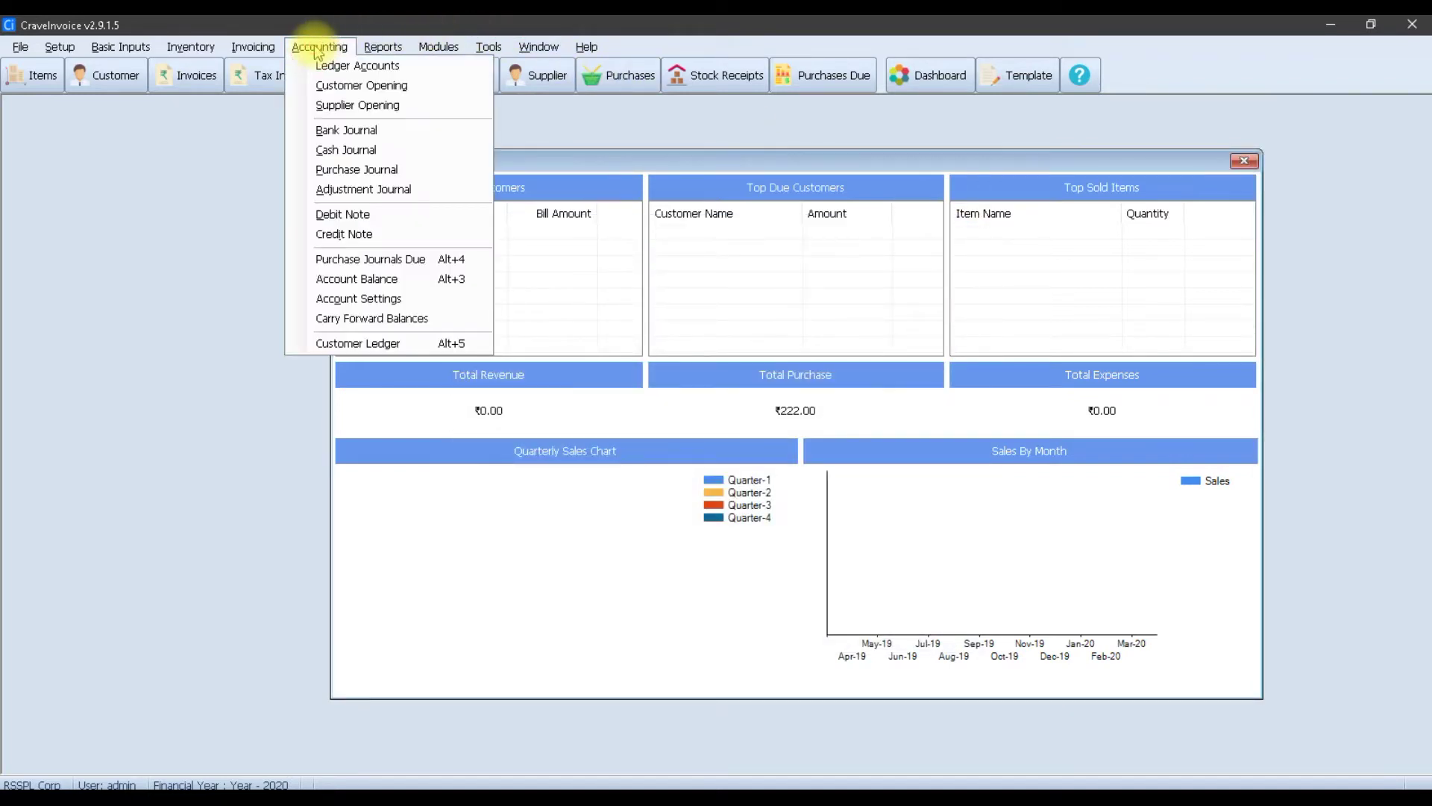
{"action": "left_click", "coordinate": [431, 88]}
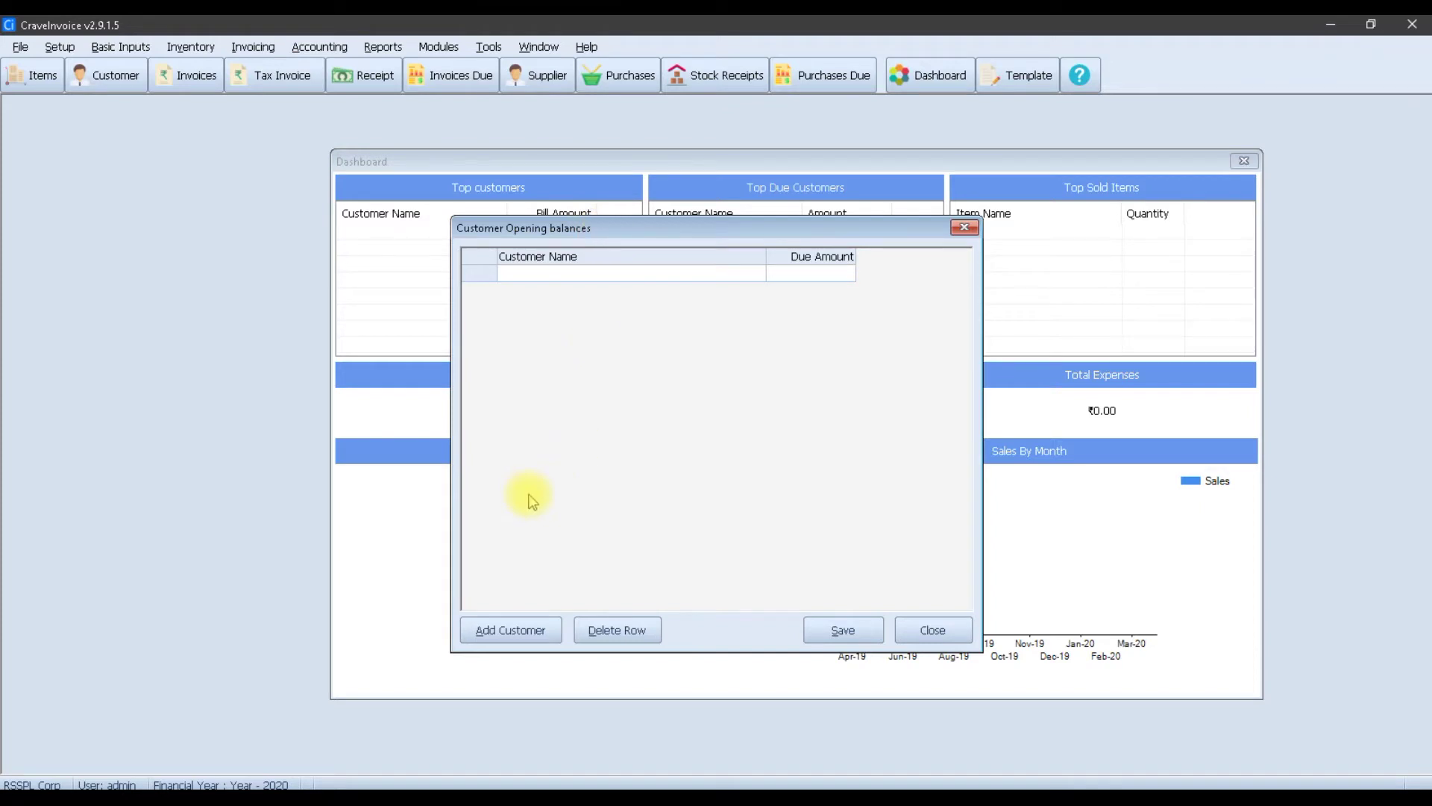
{"action": "left_click", "coordinate": [543, 631]}
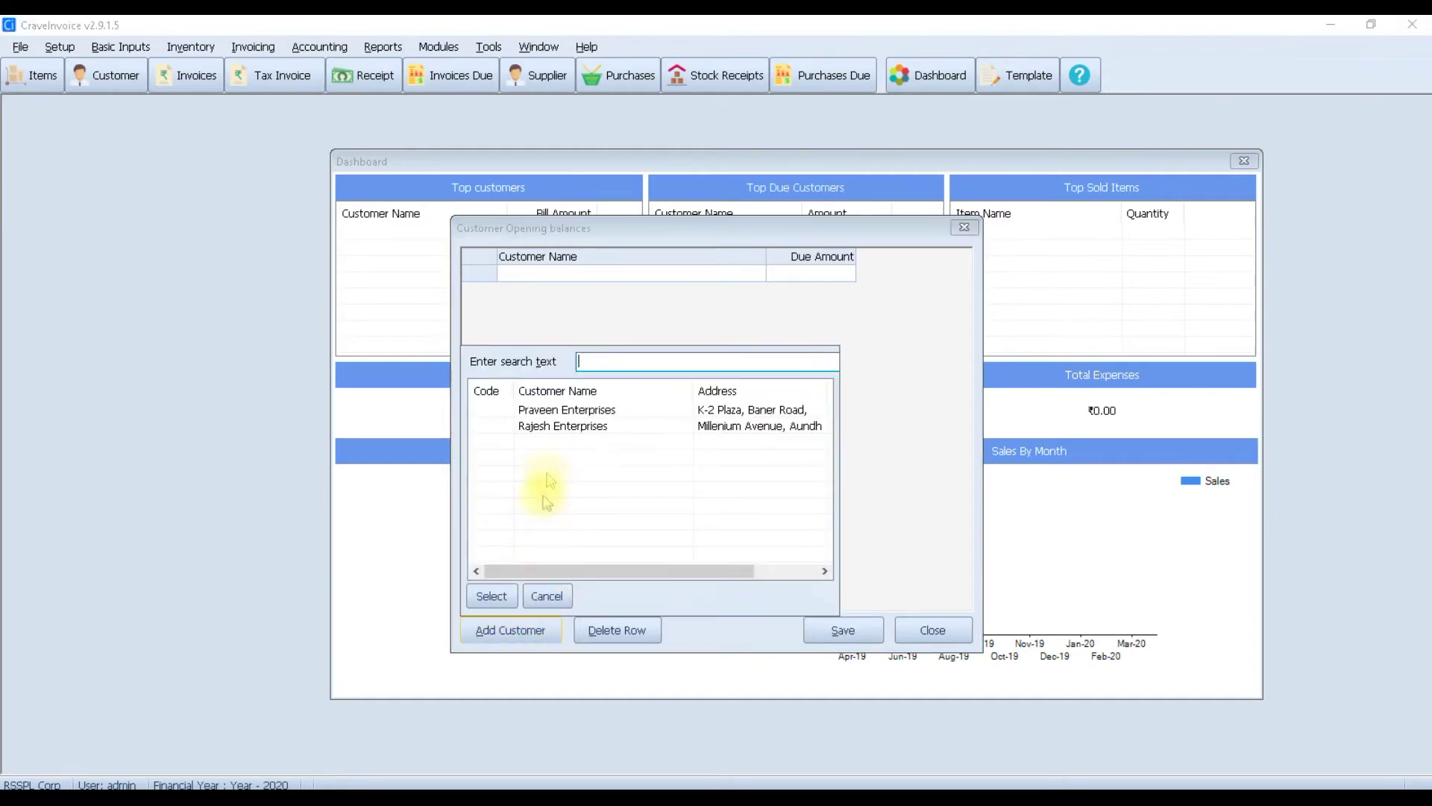
{"action": "left_click", "coordinate": [491, 595]}
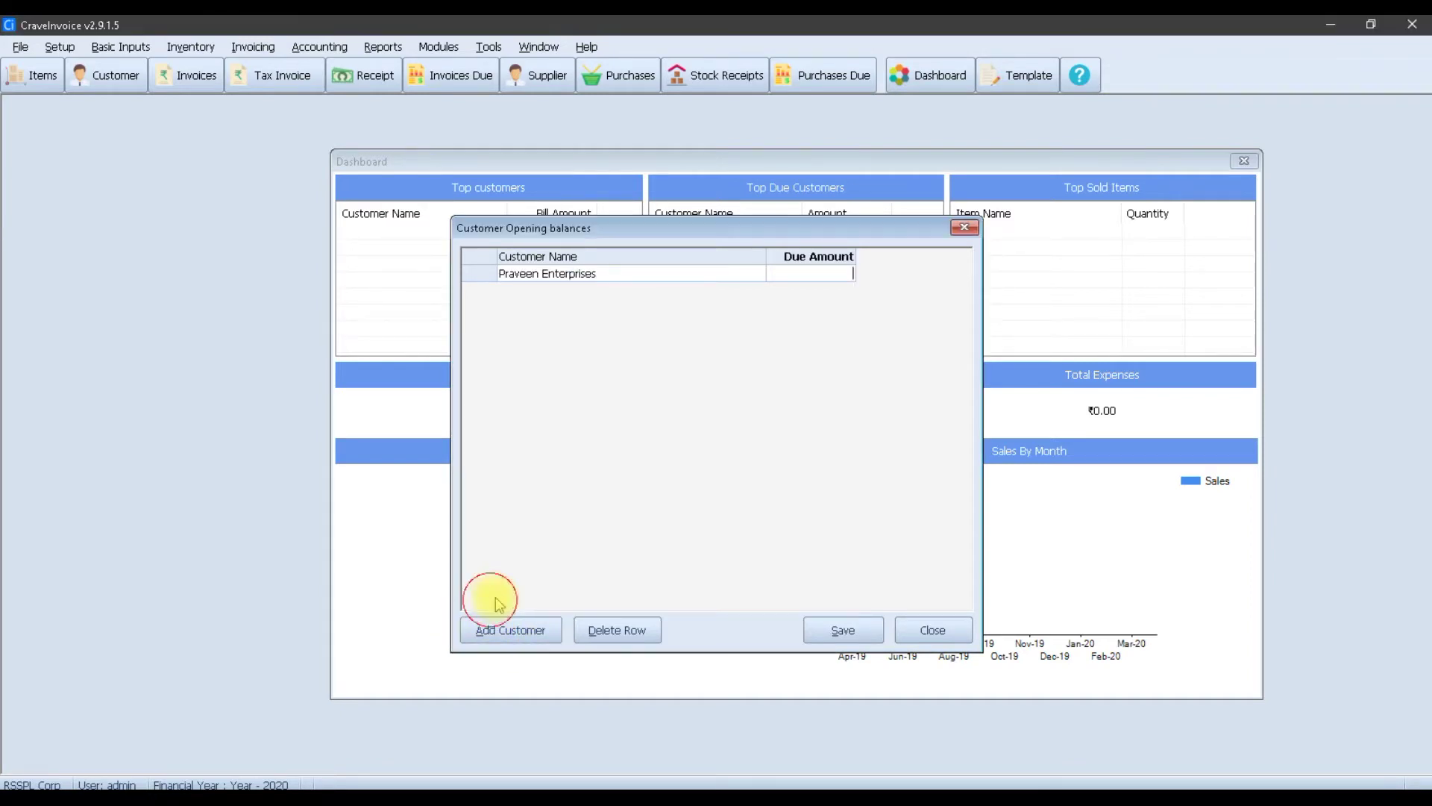
{"action": "left_click", "coordinate": [511, 630]}
{"action": "left_click", "coordinate": [543, 426]}
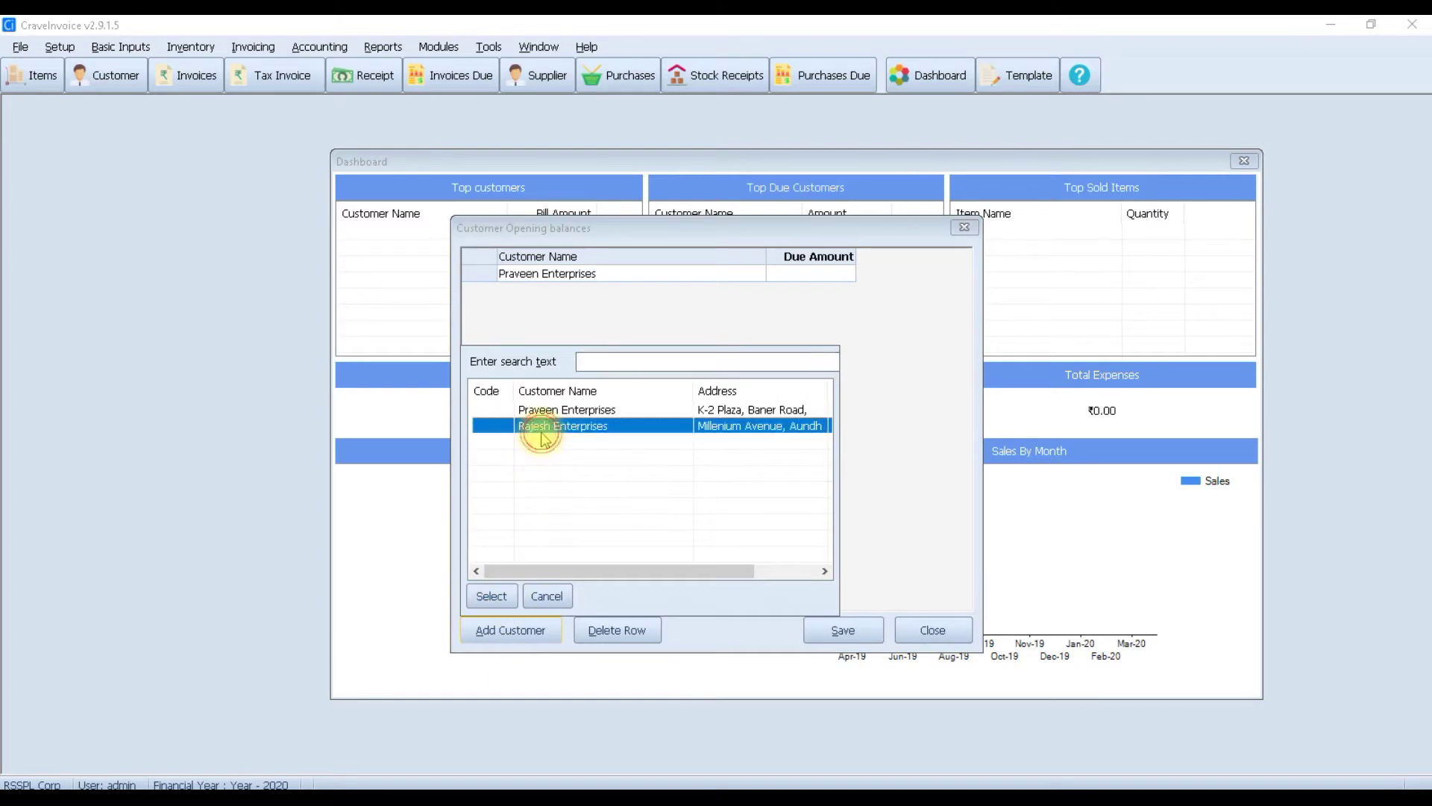
{"action": "left_click", "coordinate": [491, 595]}
Step: Enter due amounts of 50000 for Praveen Enterprises and 11,000 for Rajesh Enterprises, then save and close the opening balances
{"action": "left_click", "coordinate": [803, 274]}
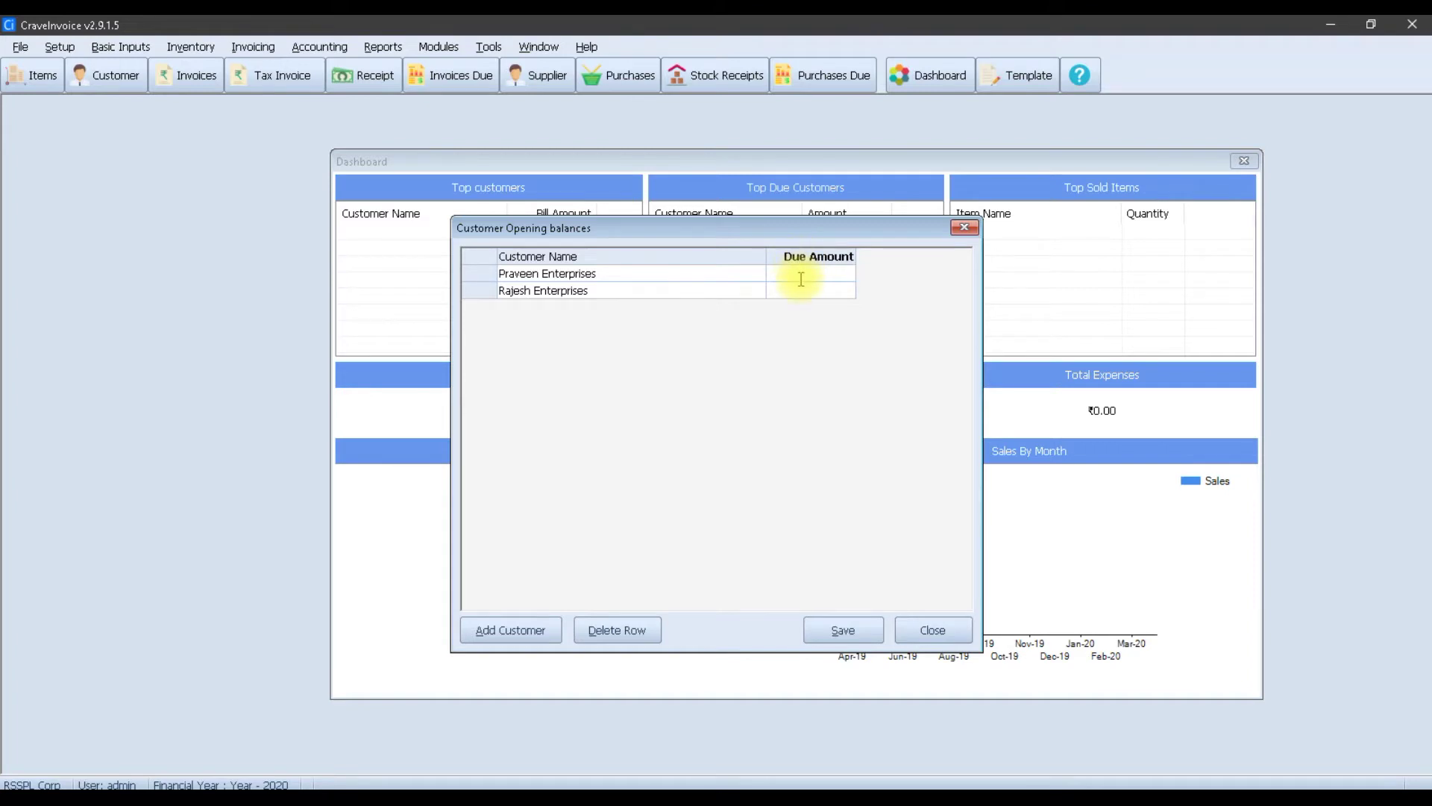
{"action": "type", "text": "50000"}
{"action": "left_click", "coordinate": [798, 291]}
{"action": "type", "text": "11,"}
{"action": "type", "text": "000"}
{"action": "left_click", "coordinate": [754, 291]}
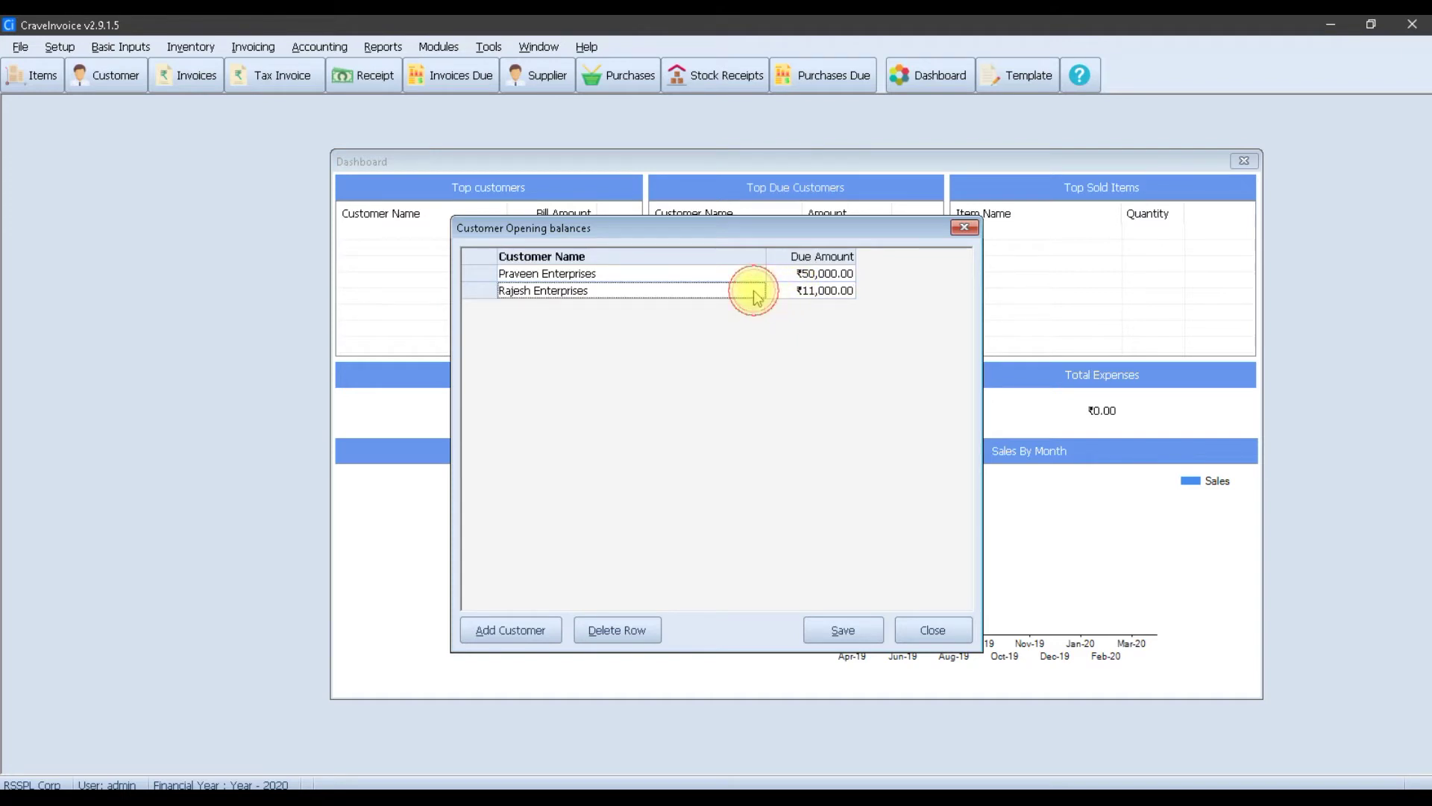
{"action": "left_click", "coordinate": [840, 630]}
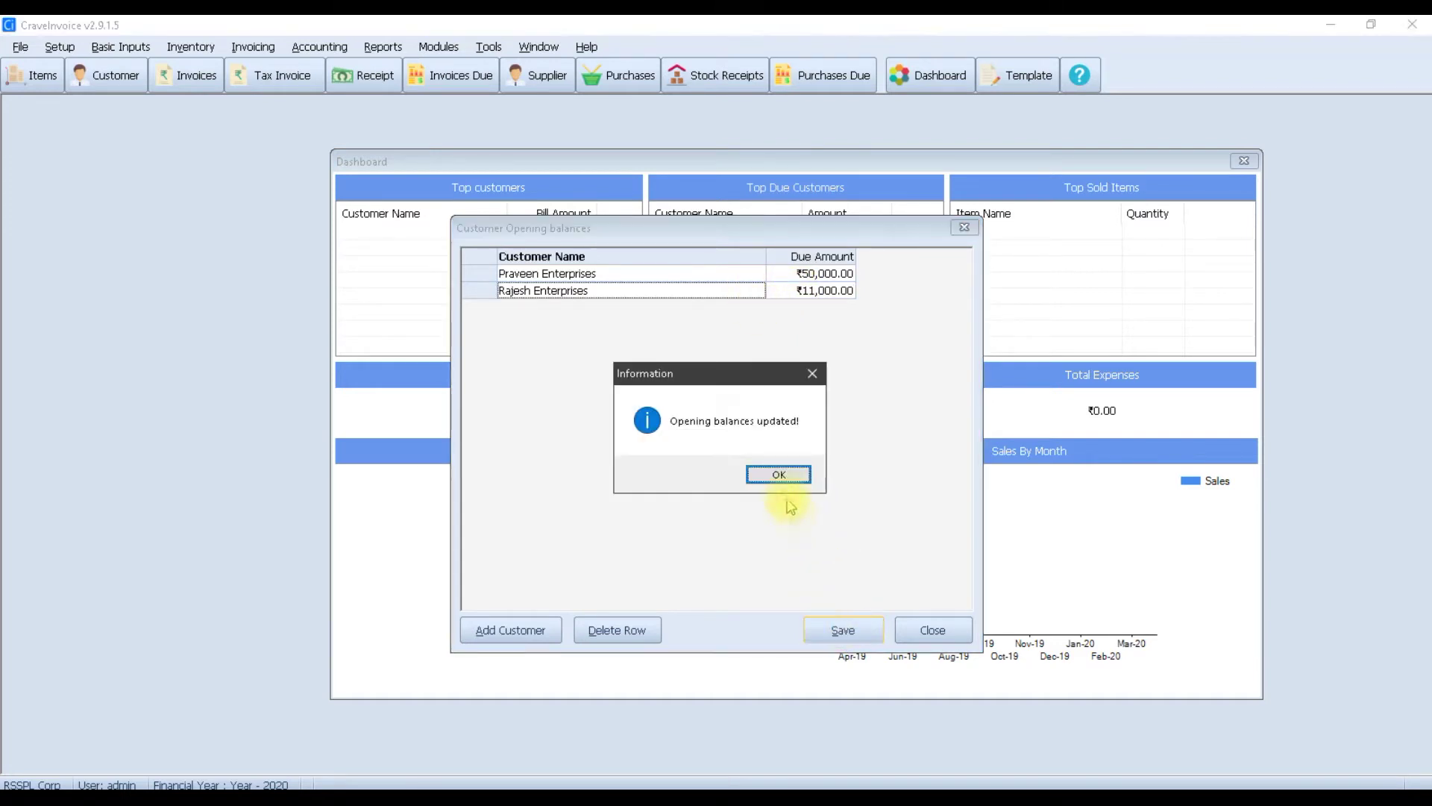
{"action": "left_click", "coordinate": [779, 474]}
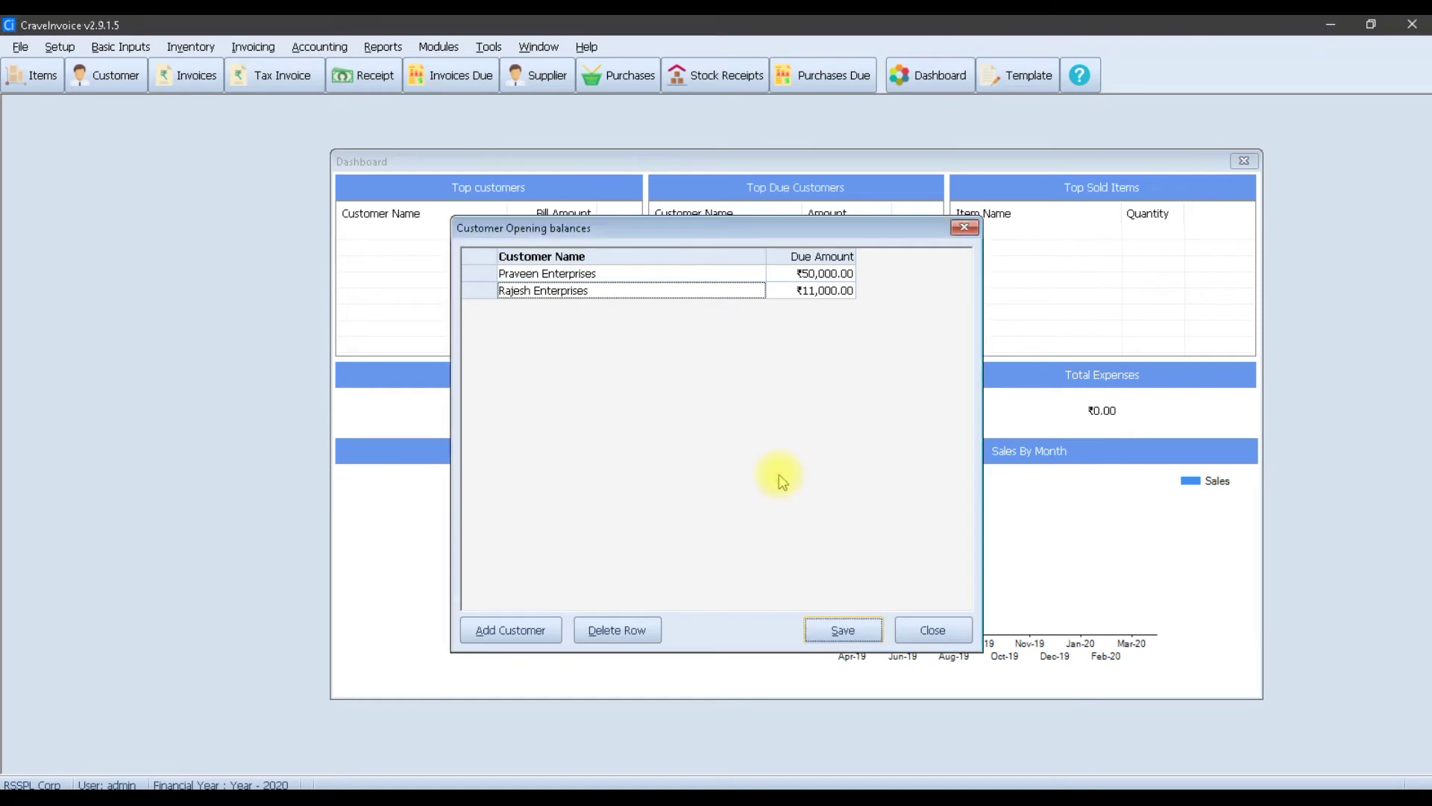
{"action": "left_click", "coordinate": [913, 630]}
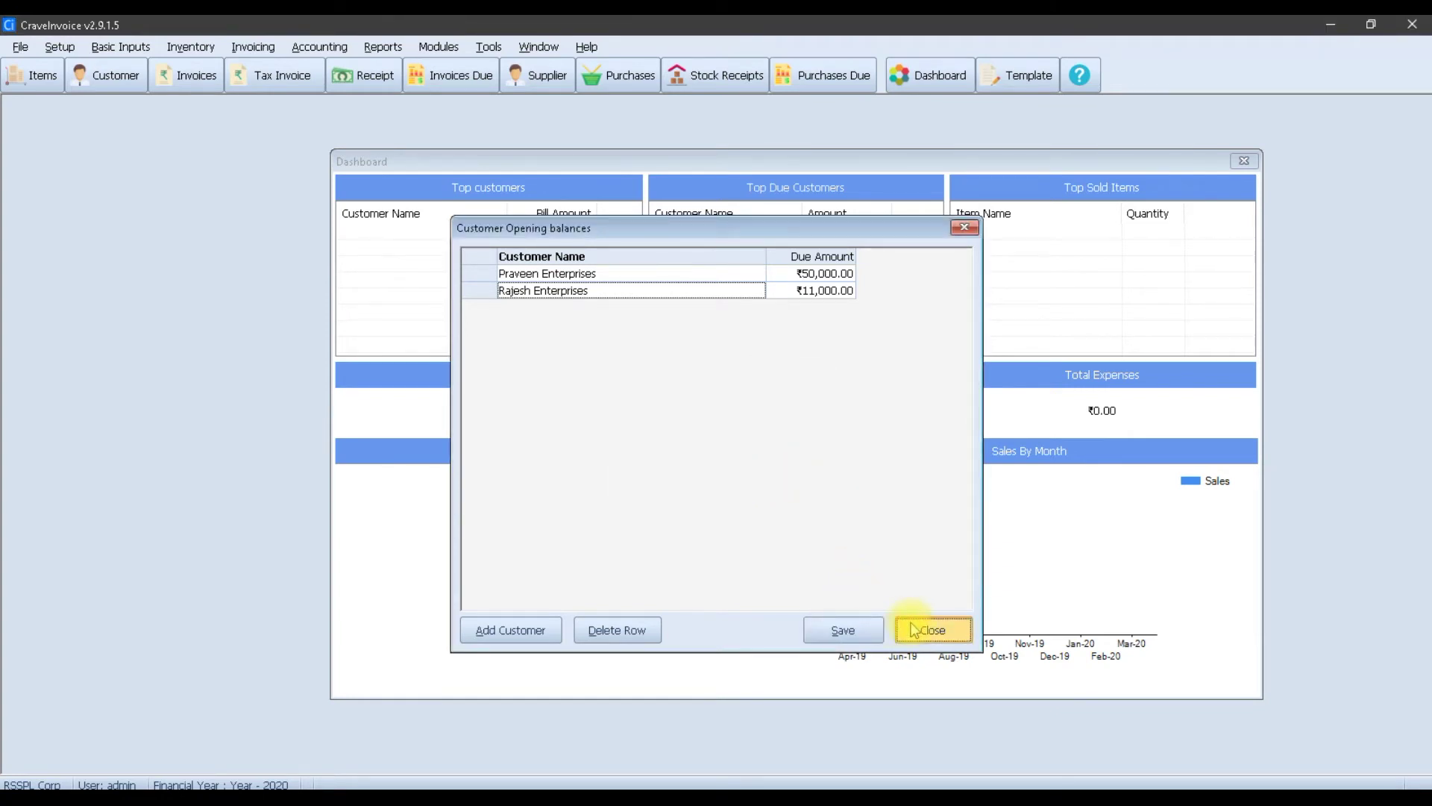
Step: View today's Customer Statement report for Praveen Enterprises and close it
{"action": "left_click", "coordinate": [372, 49]}
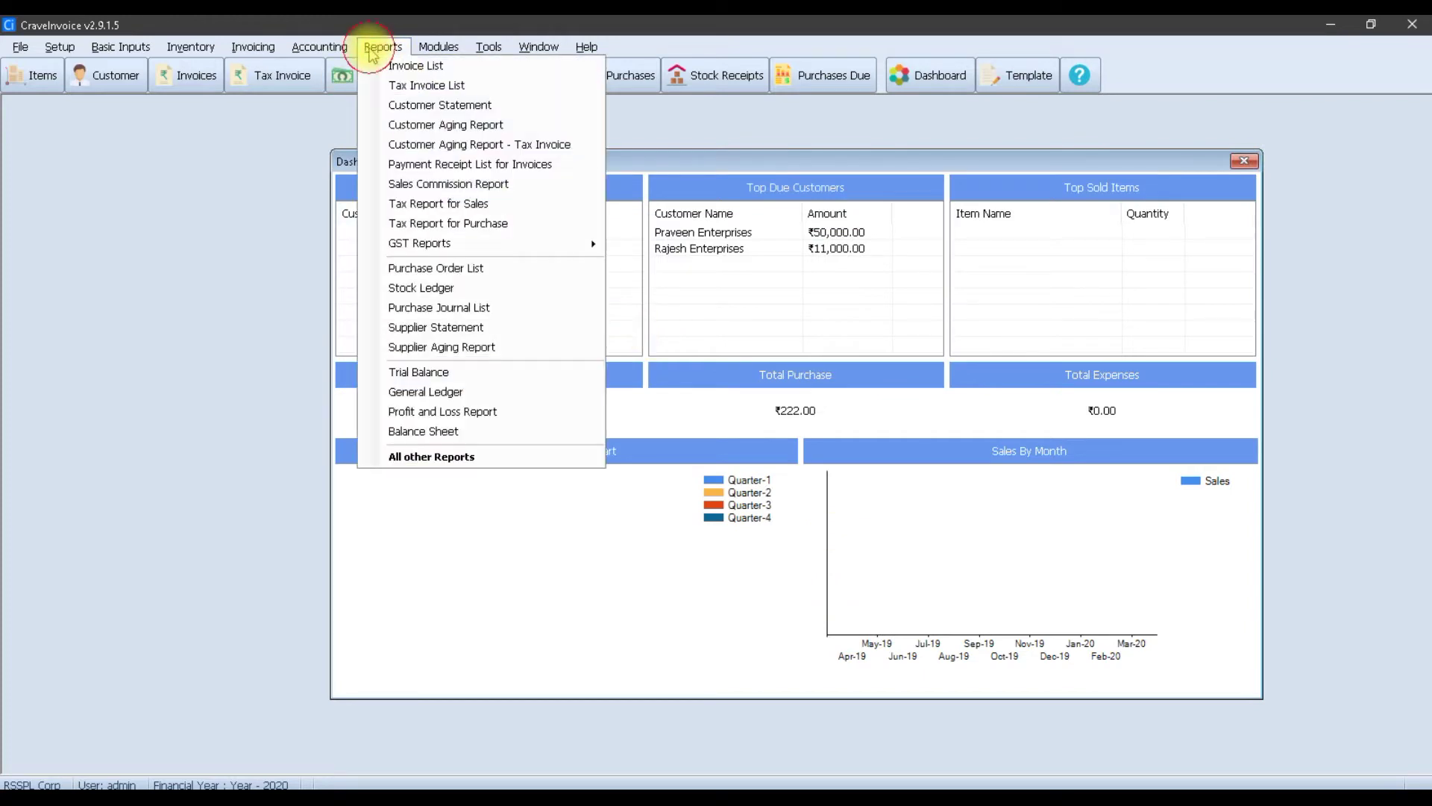
{"action": "left_click", "coordinate": [520, 107]}
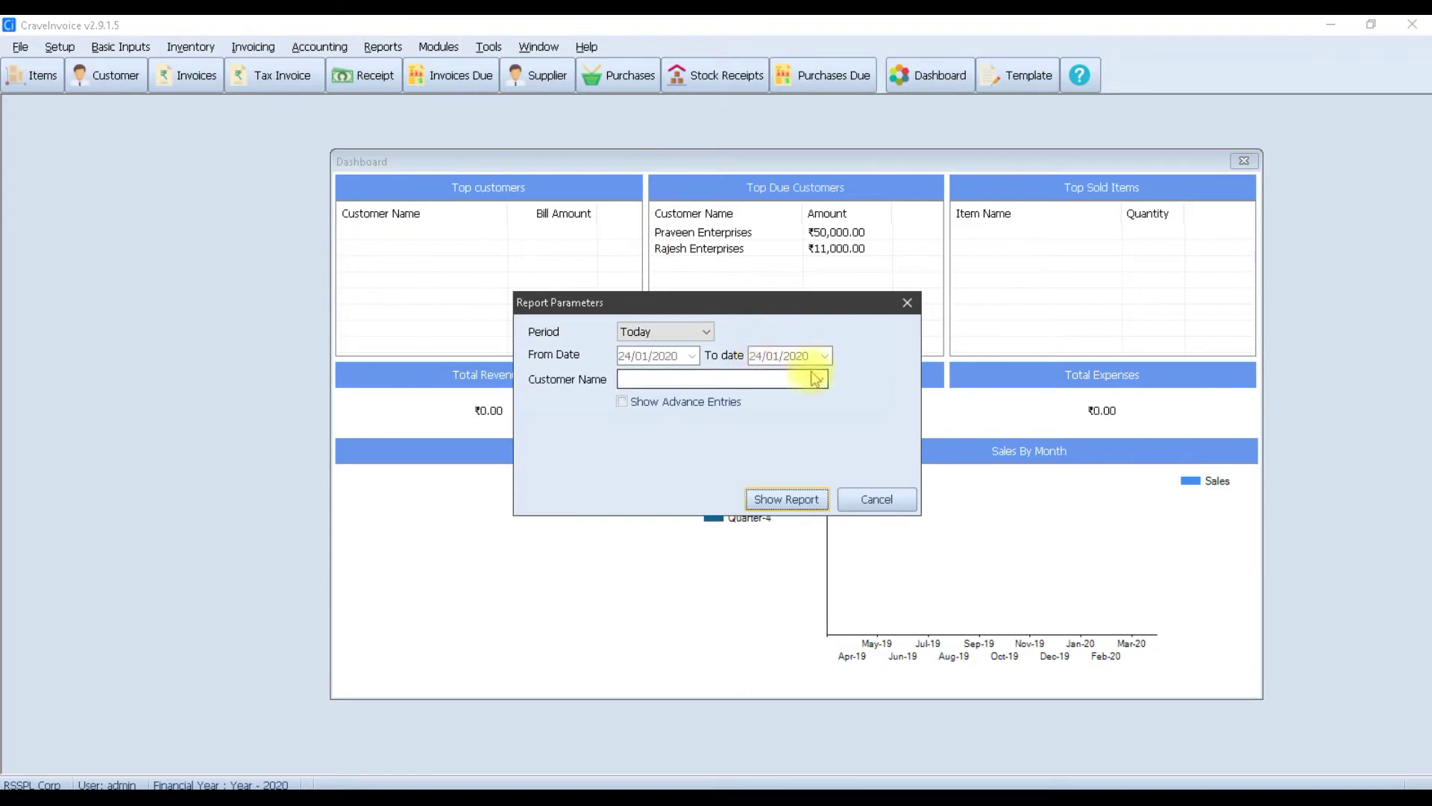
{"action": "left_click", "coordinate": [815, 379]}
{"action": "double_click", "coordinate": [720, 453]}
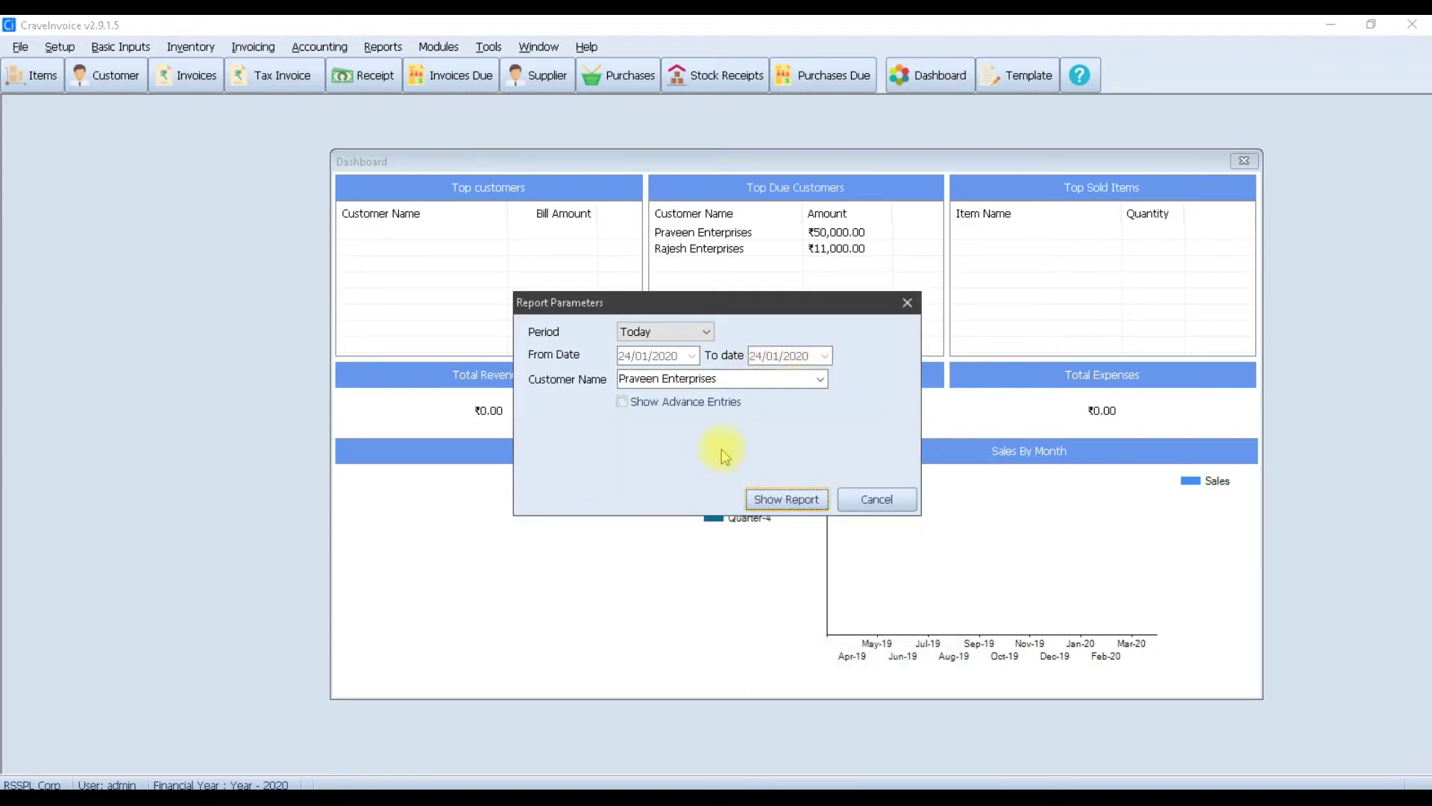
{"action": "left_click", "coordinate": [786, 497]}
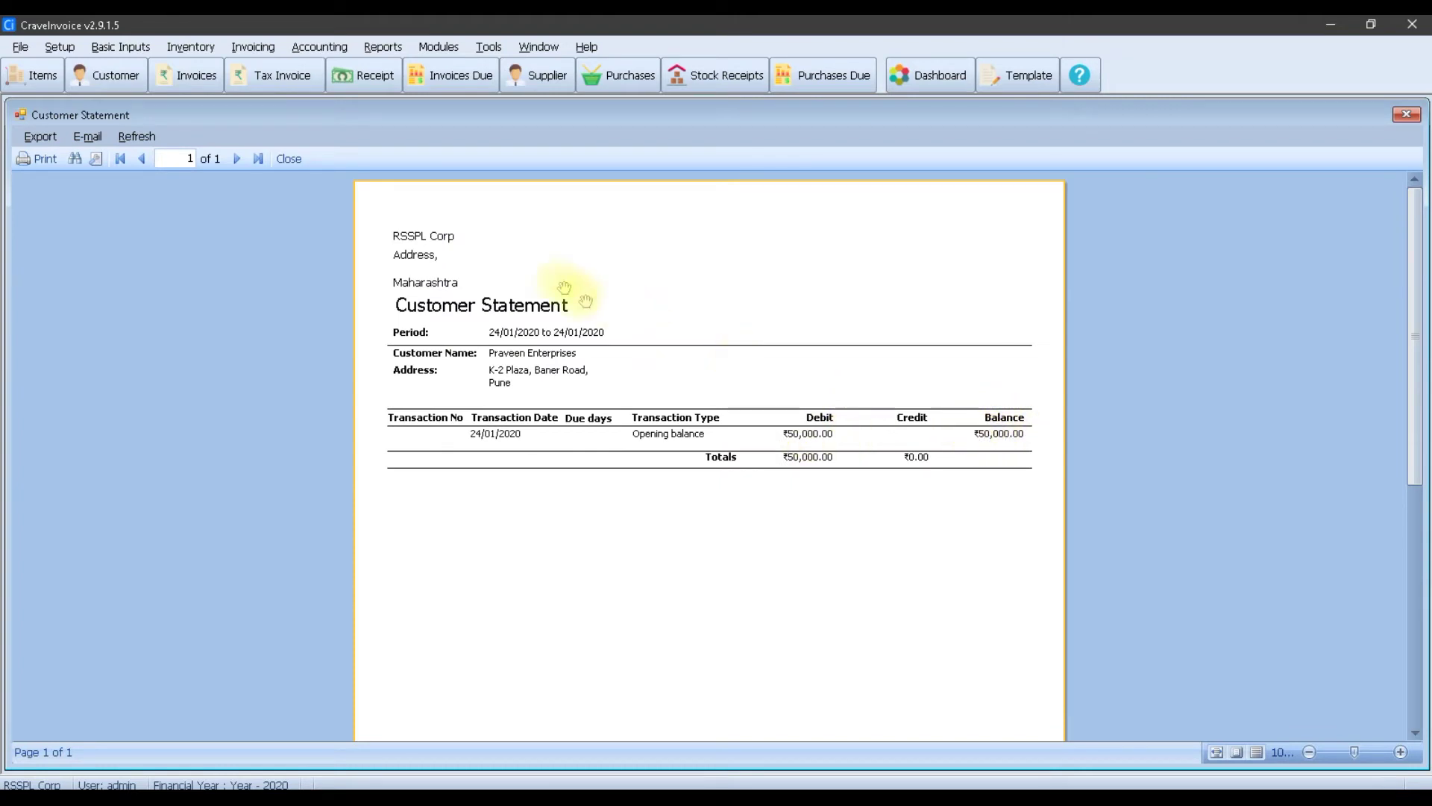
{"action": "left_click", "coordinate": [291, 161]}
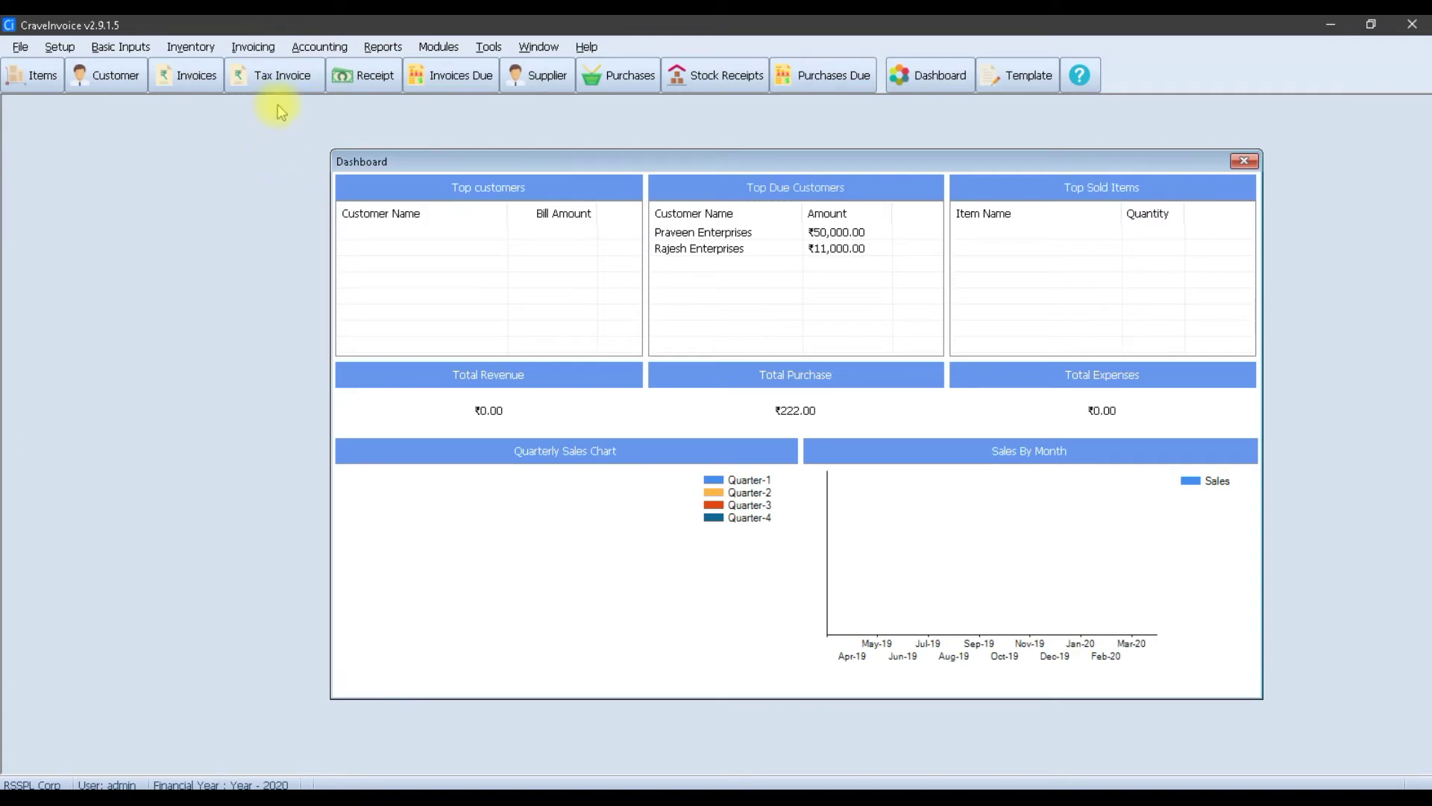
Step: Create a new bank journal entry and add Praveen Enterprises as its customer row
{"action": "left_click", "coordinate": [319, 48]}
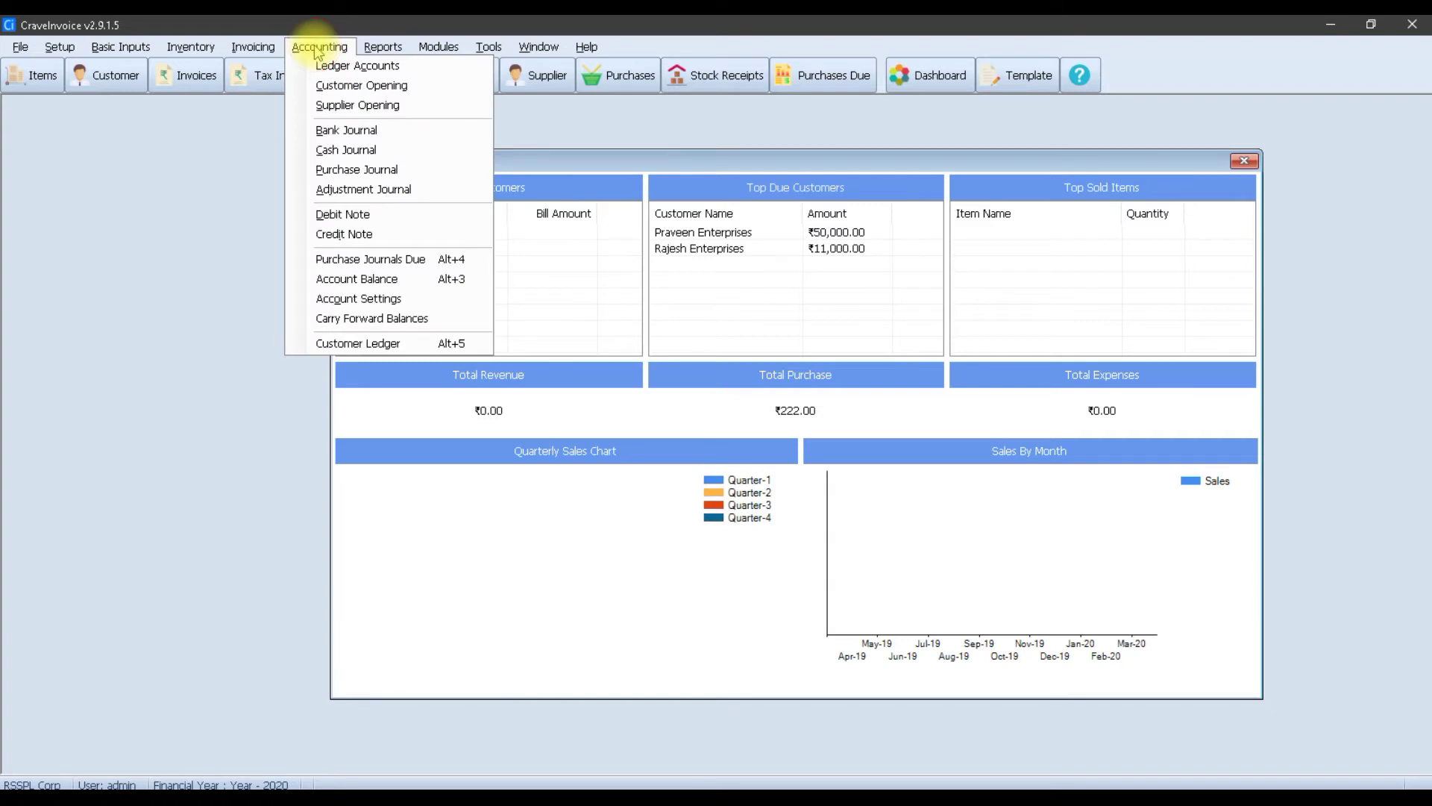
{"action": "left_click", "coordinate": [408, 132]}
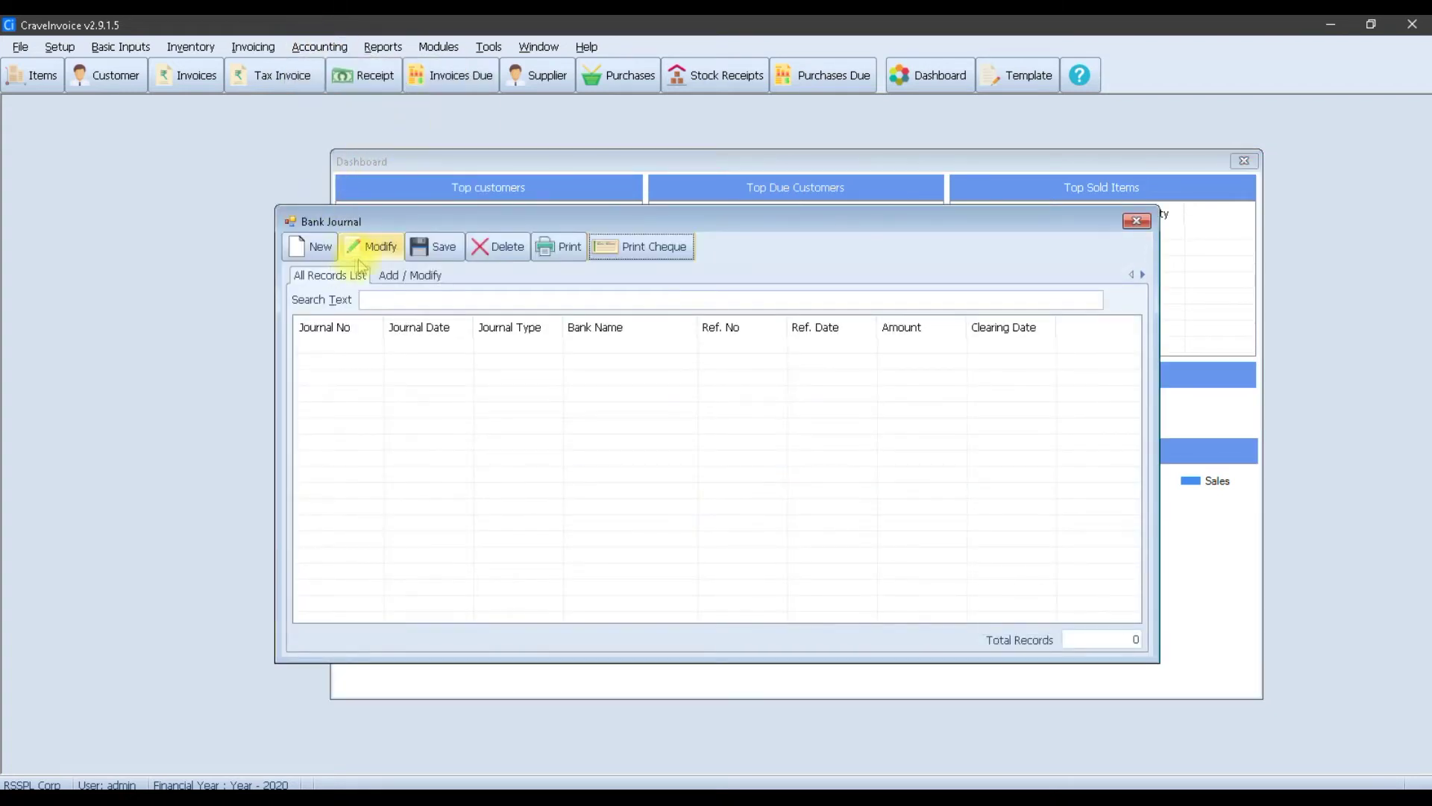
{"action": "left_click", "coordinate": [319, 247]}
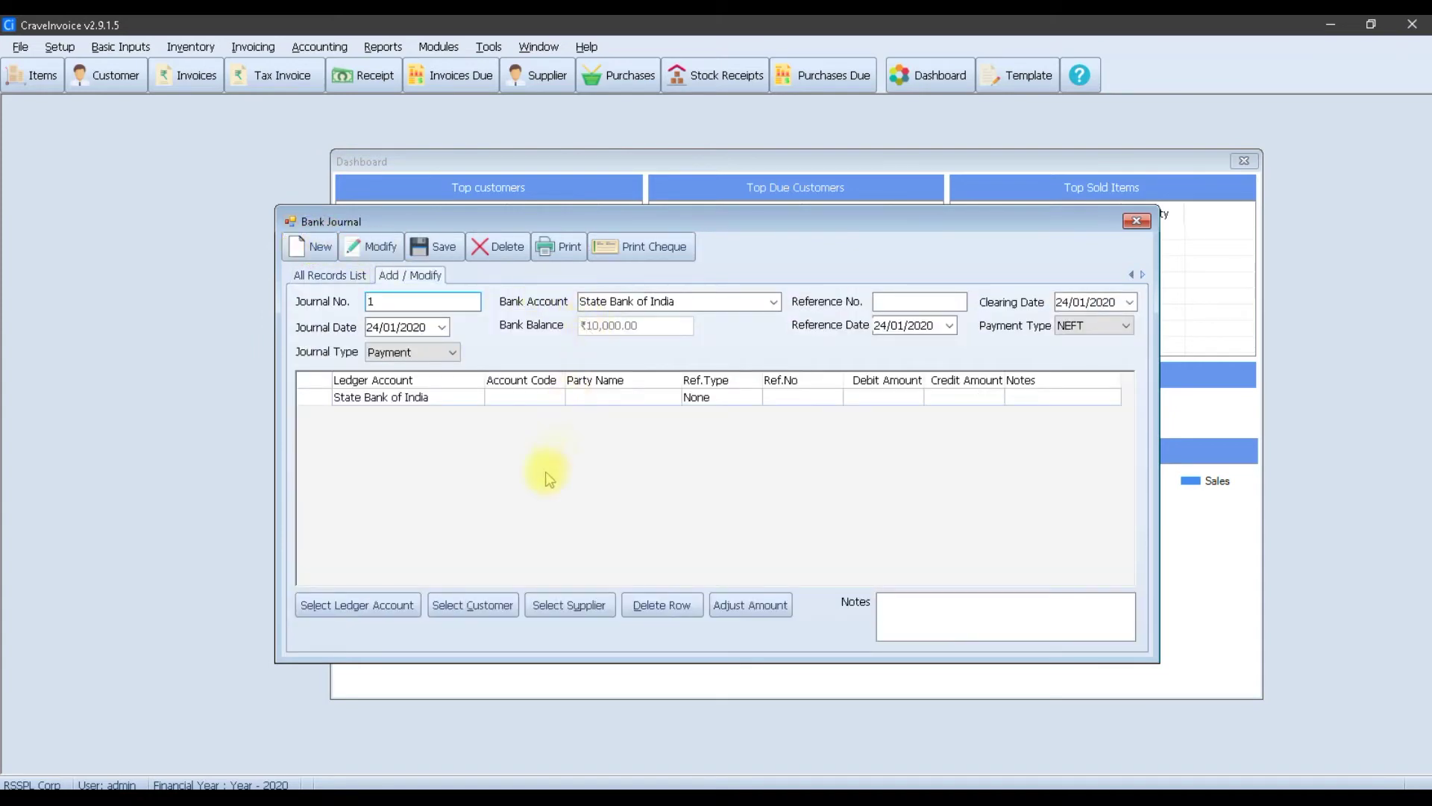
{"action": "left_click", "coordinate": [472, 606]}
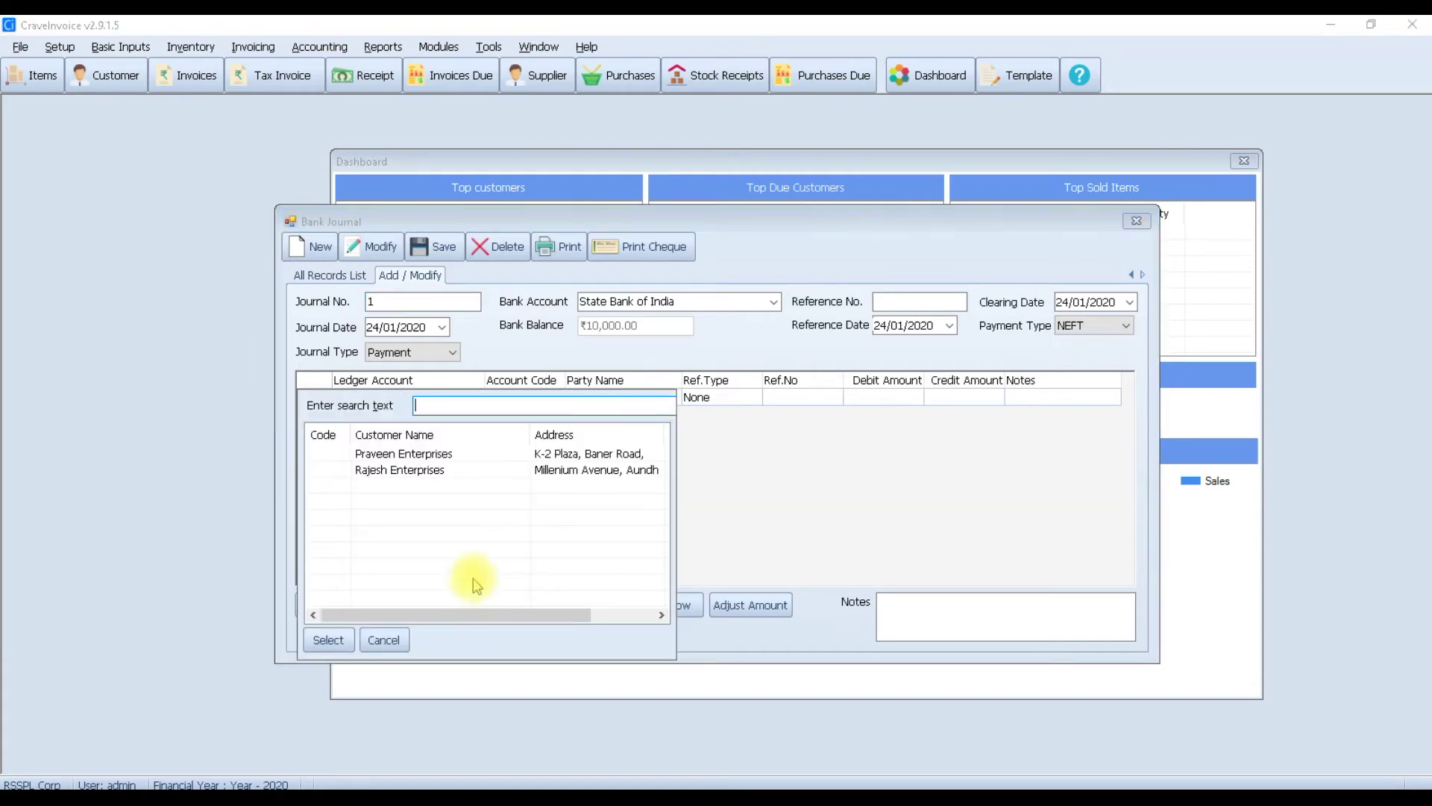
{"action": "left_click", "coordinate": [418, 453]}
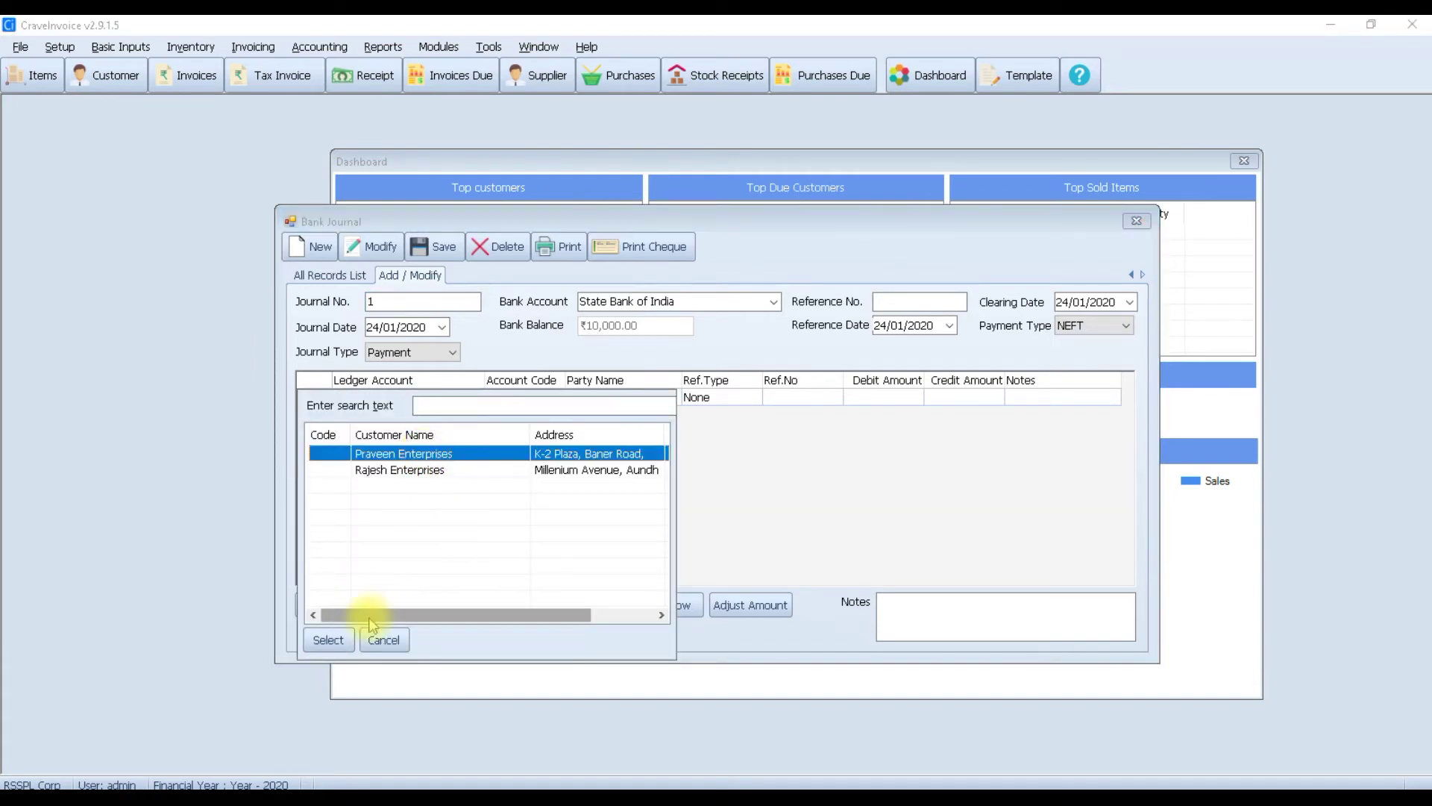
{"action": "left_click", "coordinate": [327, 637]}
Step: Set the Praveen Enterprises row's reference type to Tax Invoice and look up invoices for its reference number
{"action": "left_click", "coordinate": [686, 418]}
{"action": "left_click", "coordinate": [755, 416]}
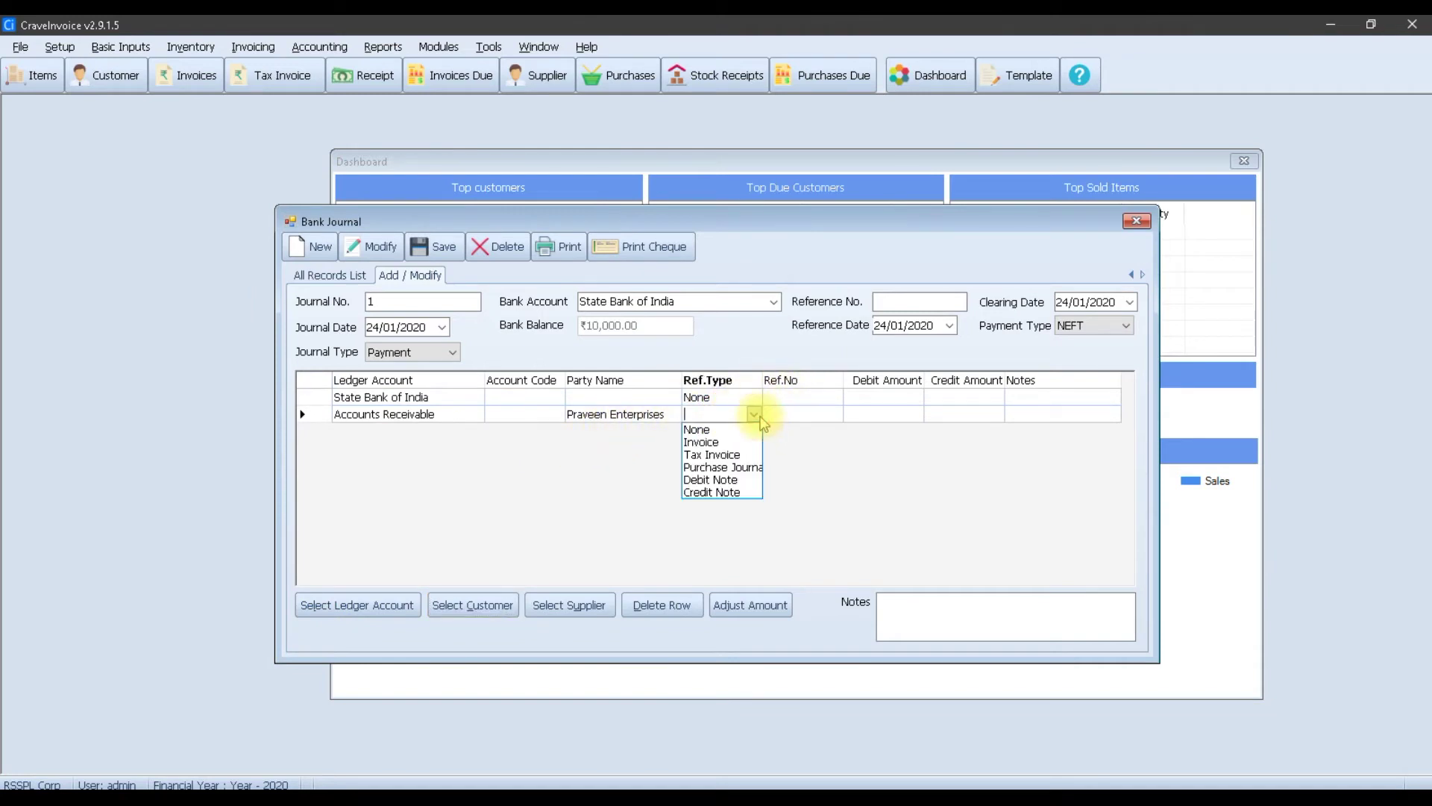
{"action": "left_click", "coordinate": [729, 455]}
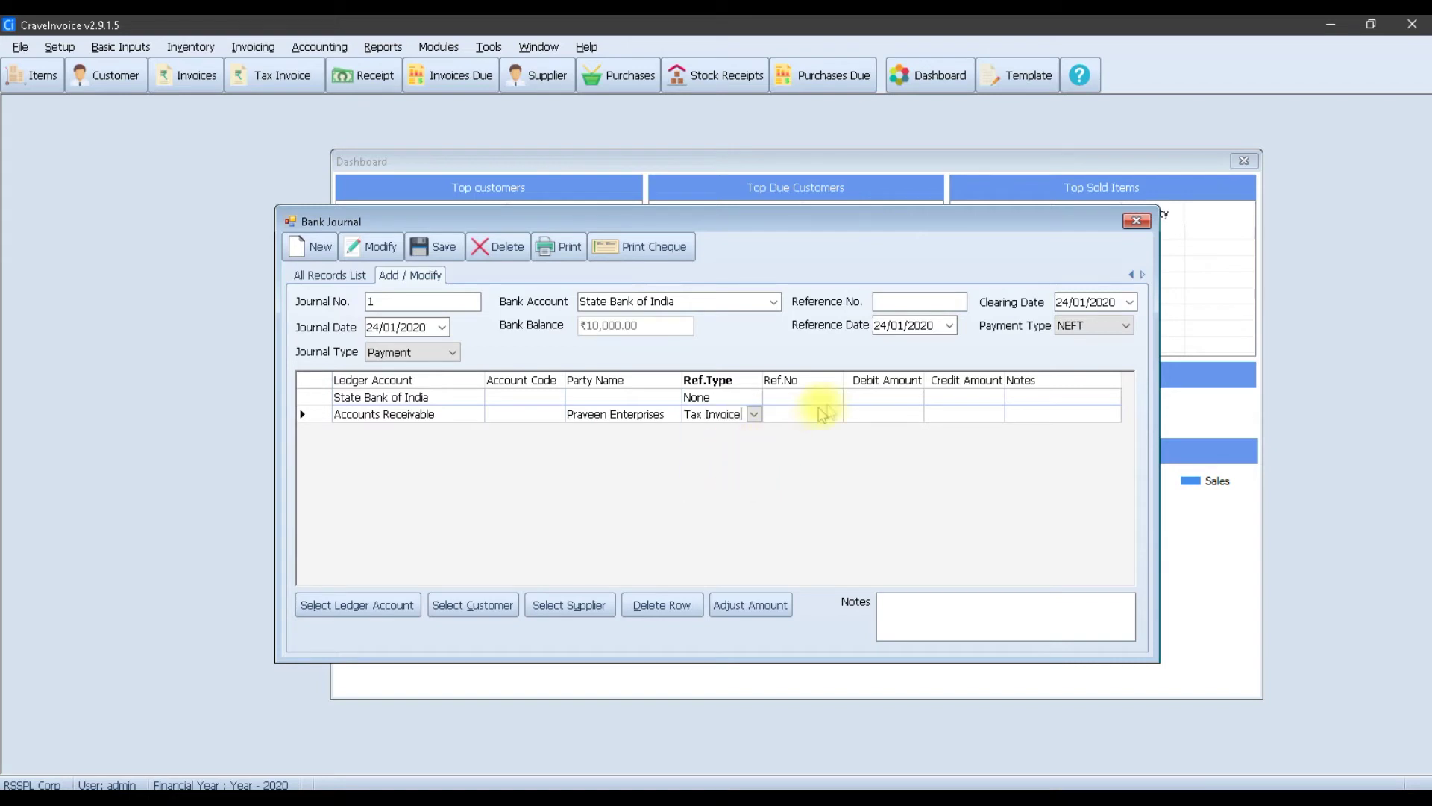
{"action": "left_click", "coordinate": [818, 415]}
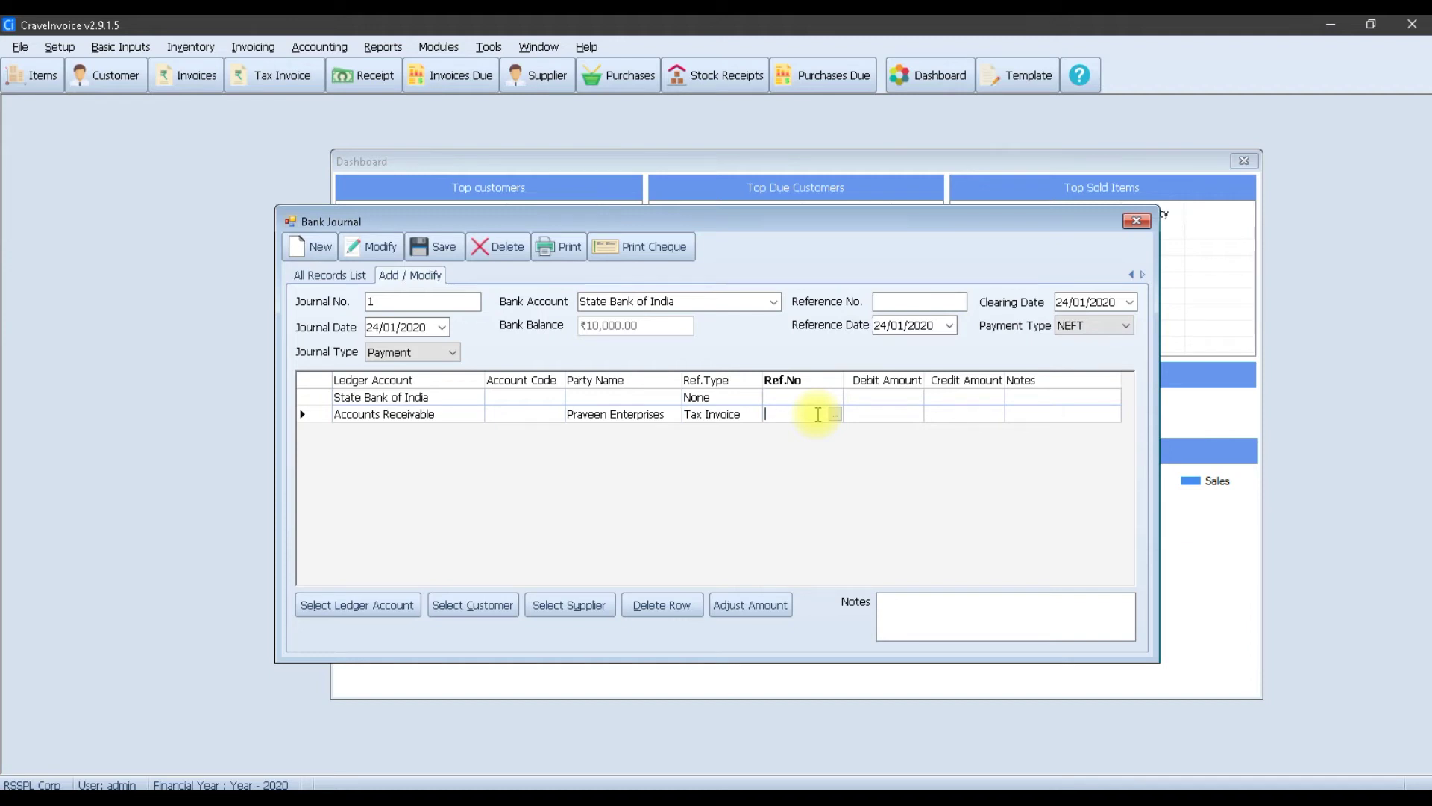
{"action": "left_click", "coordinate": [835, 415]}
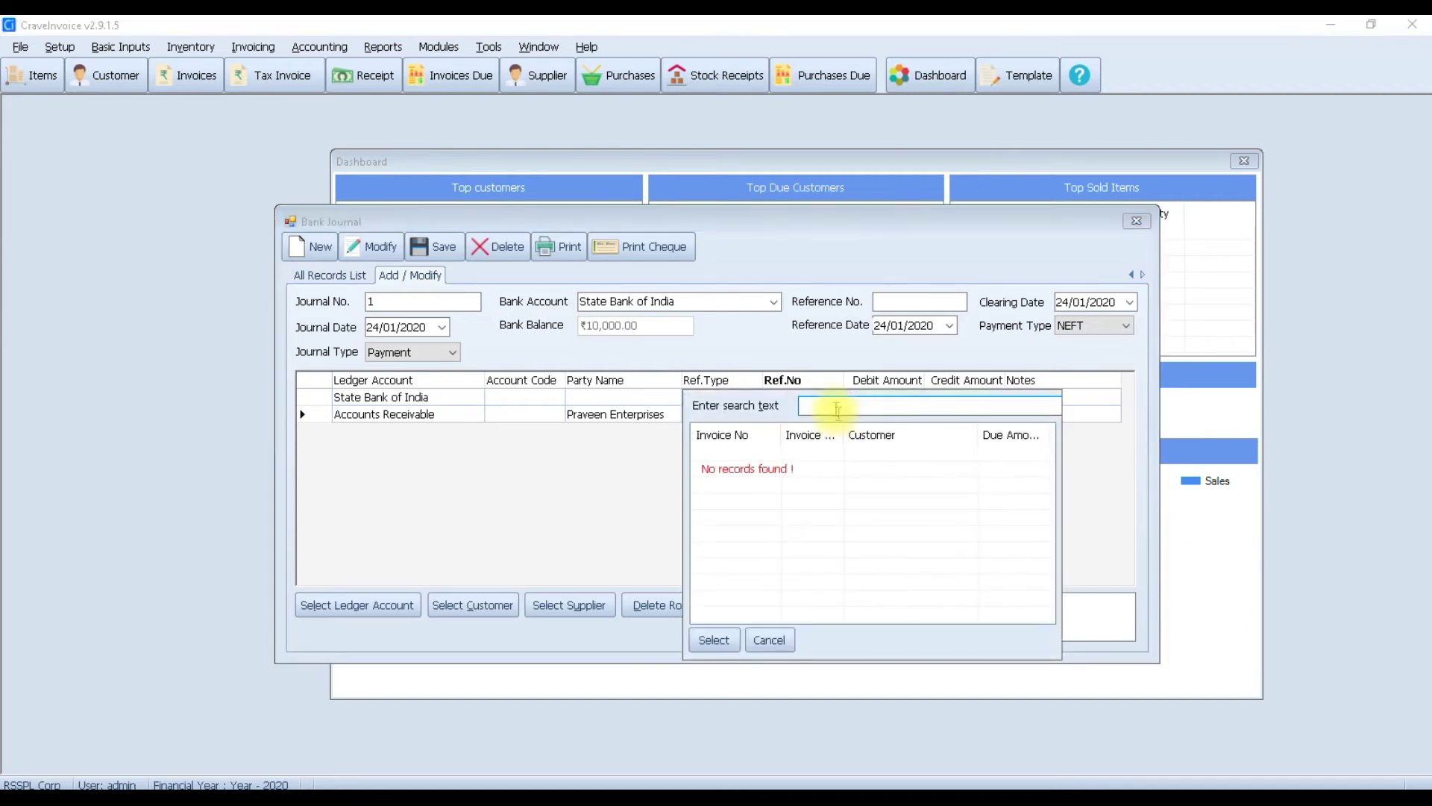
{"action": "left_click", "coordinate": [603, 474]}
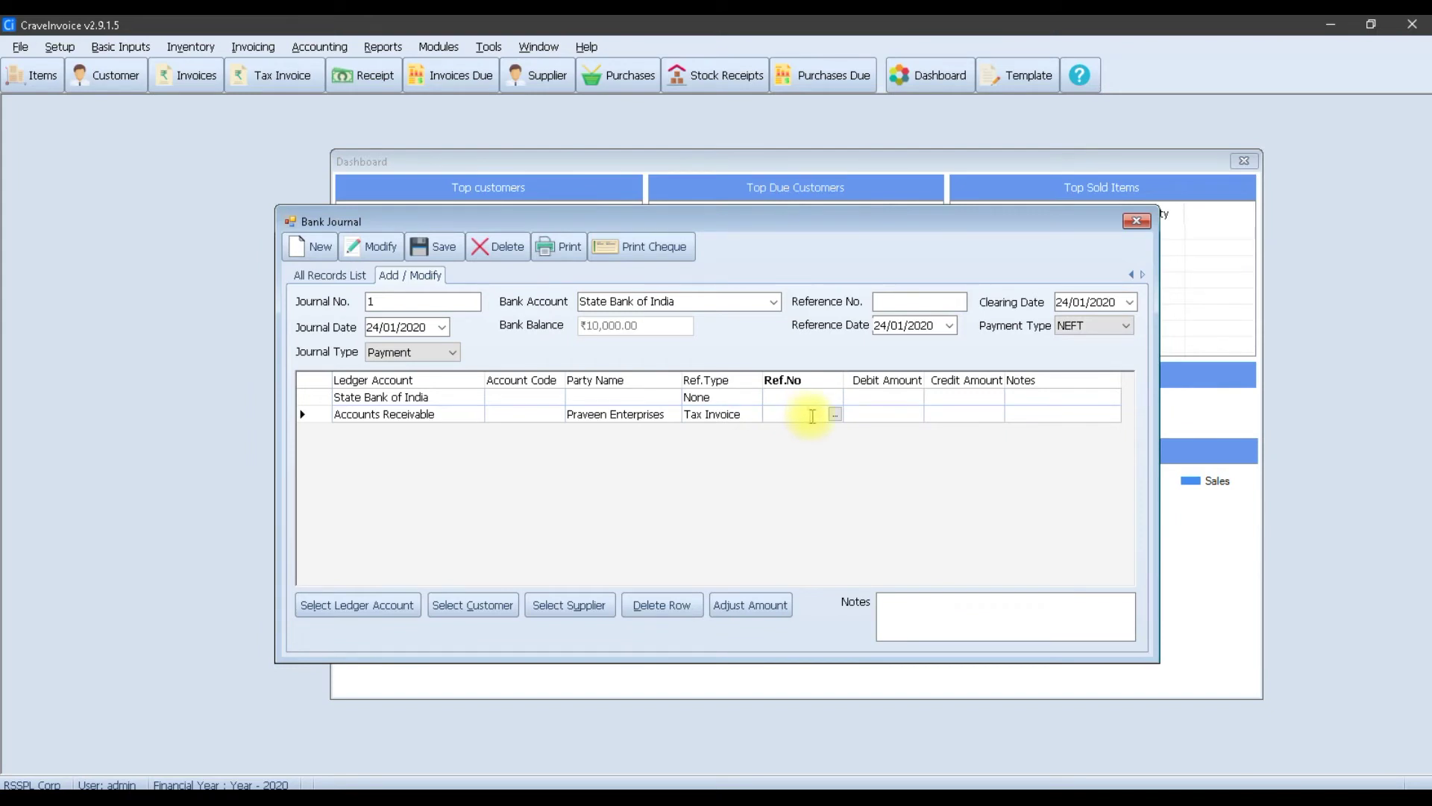
{"action": "left_click", "coordinate": [883, 415]}
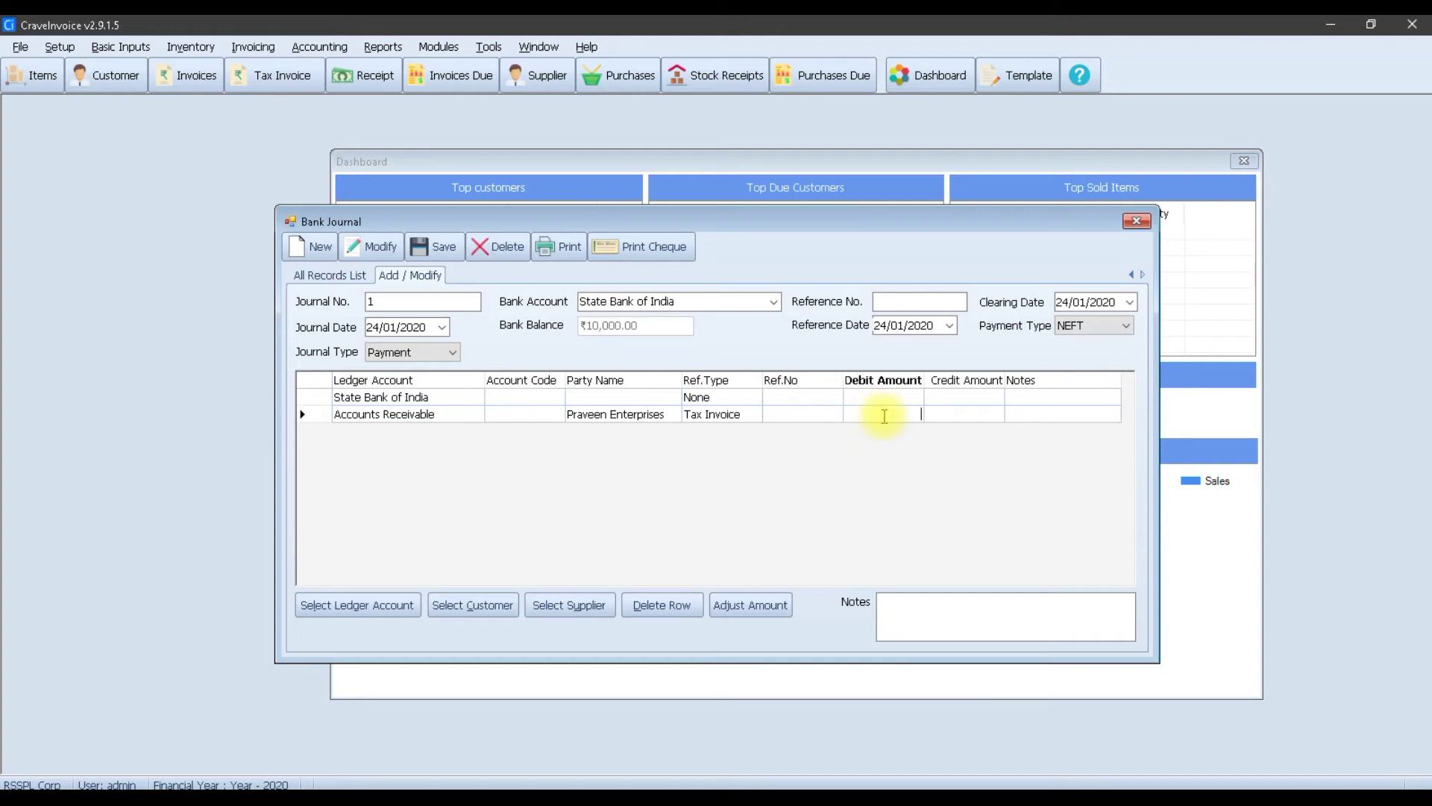
Step: Make the journal a Receipt with a credit amount of 10000 on the Praveen Enterprises row, and save it
{"action": "left_click", "coordinate": [432, 353]}
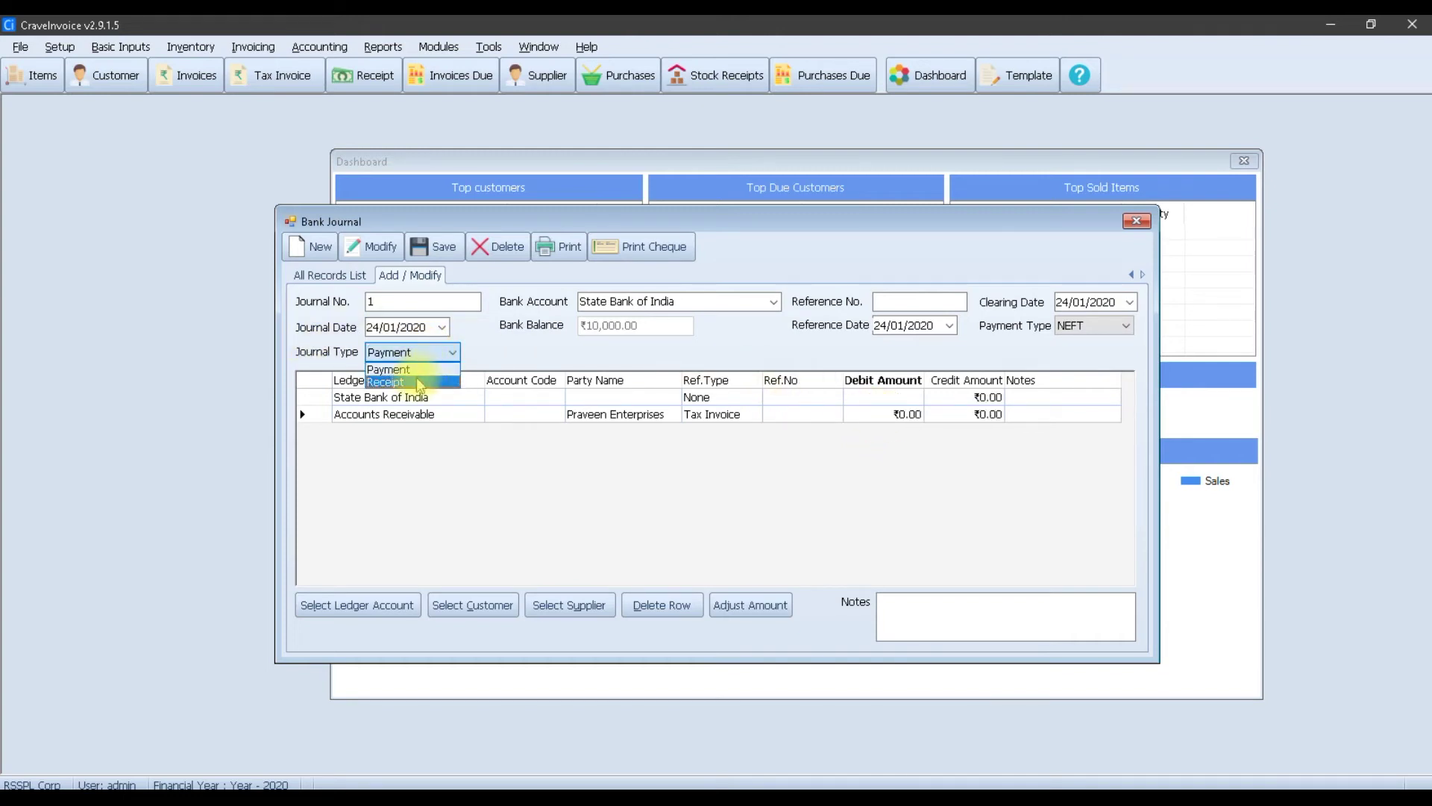
{"action": "left_click", "coordinate": [415, 379]}
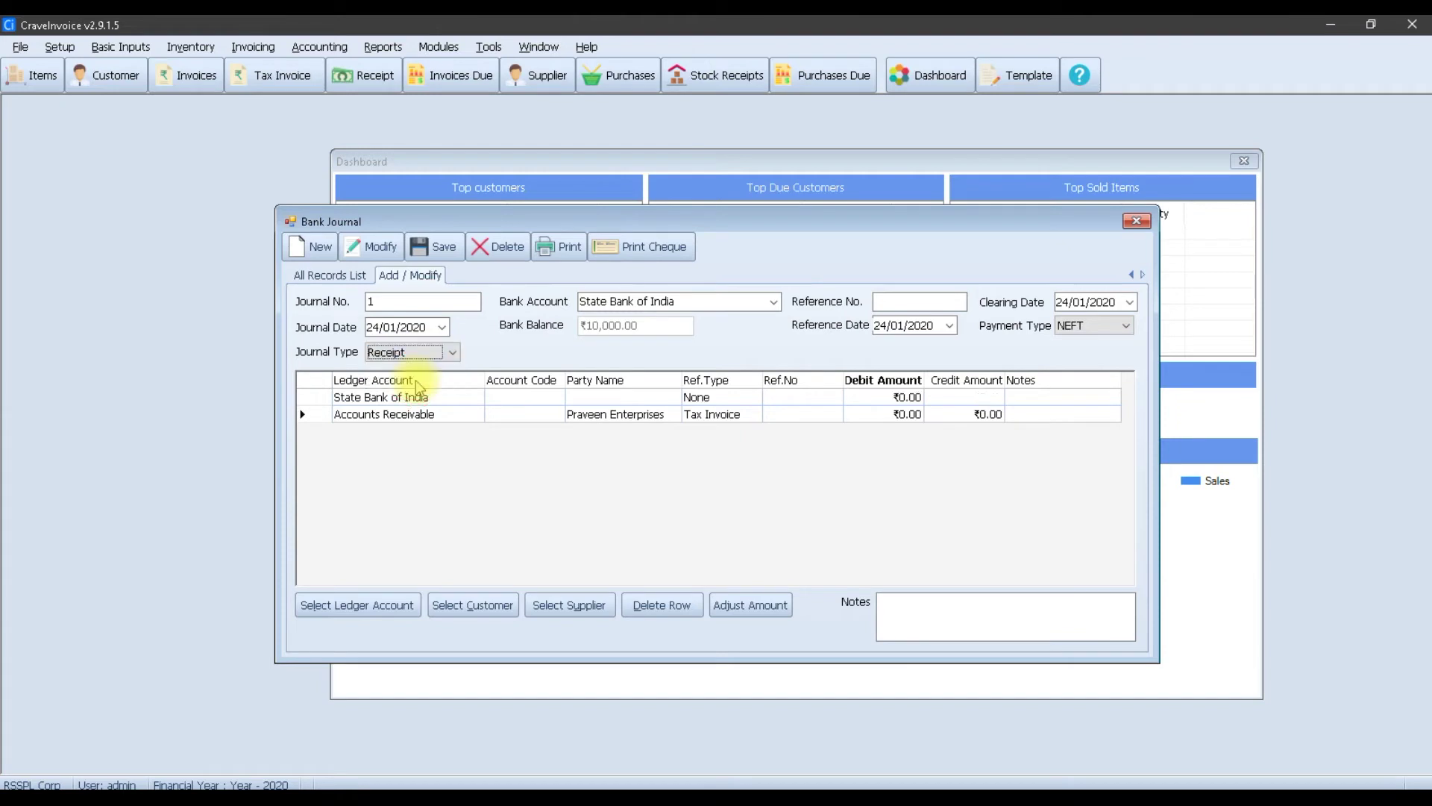
{"action": "left_click", "coordinate": [972, 414]}
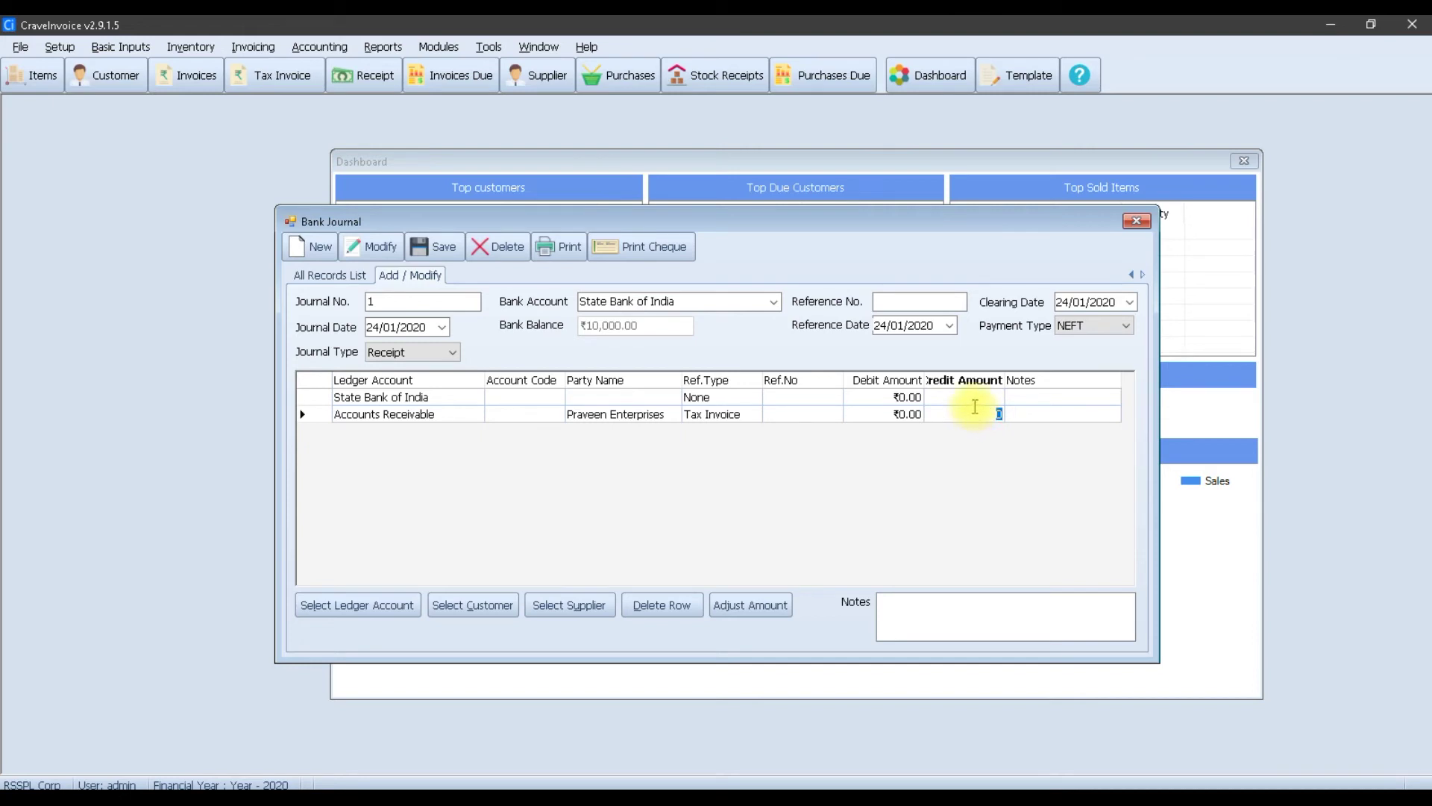
{"action": "type", "text": "10000"}
{"action": "left_click", "coordinate": [905, 420]}
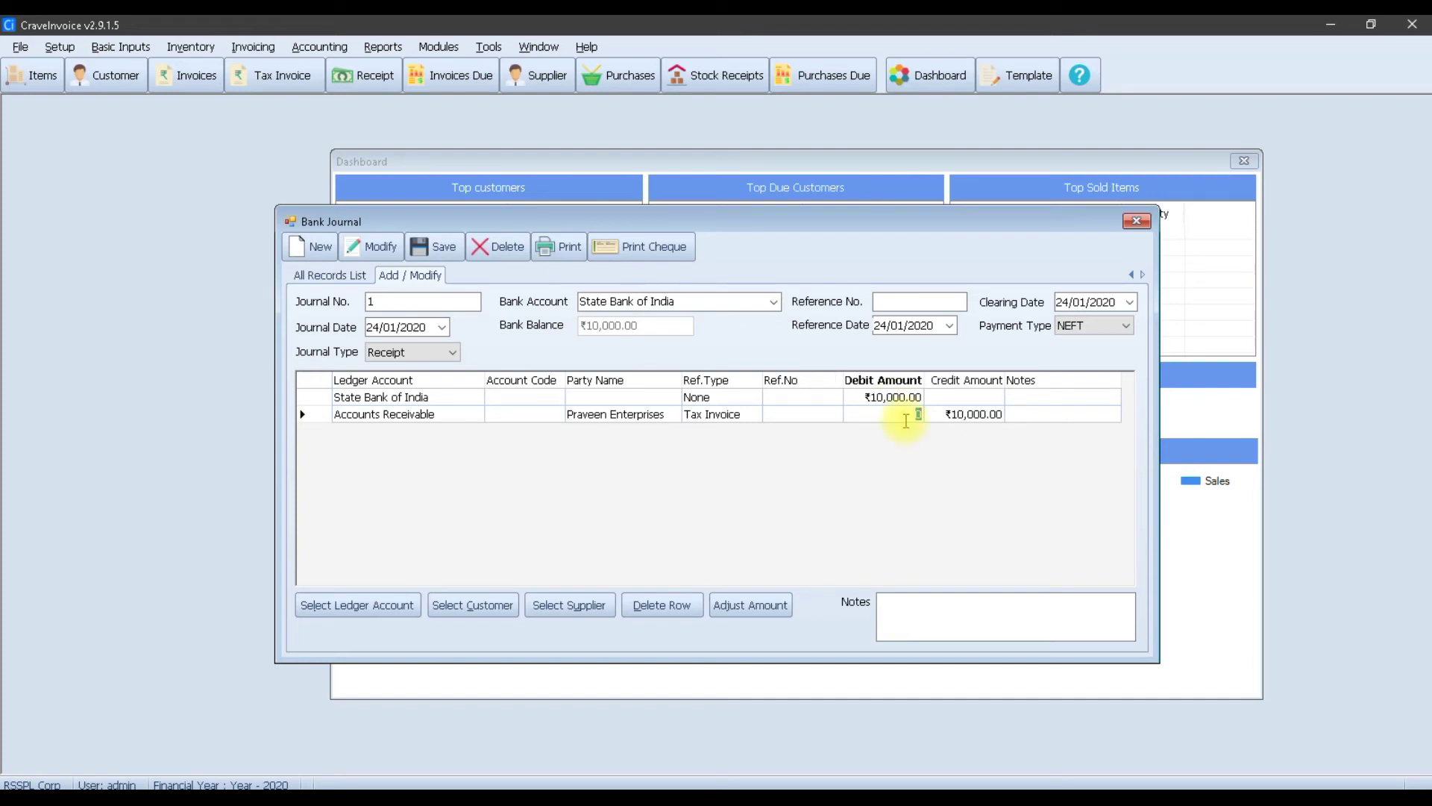
{"action": "left_click", "coordinate": [972, 415]}
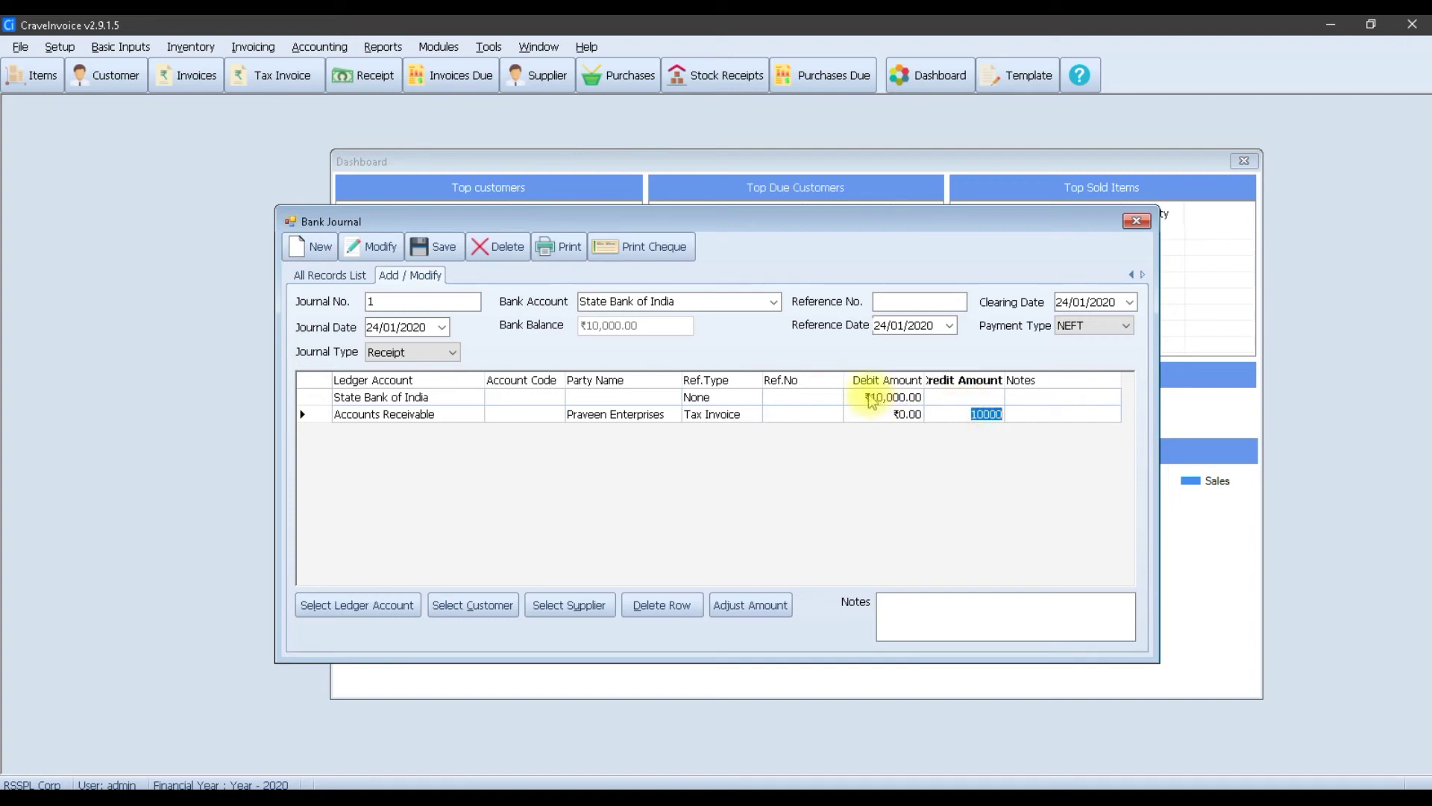
{"action": "left_click", "coordinate": [432, 247]}
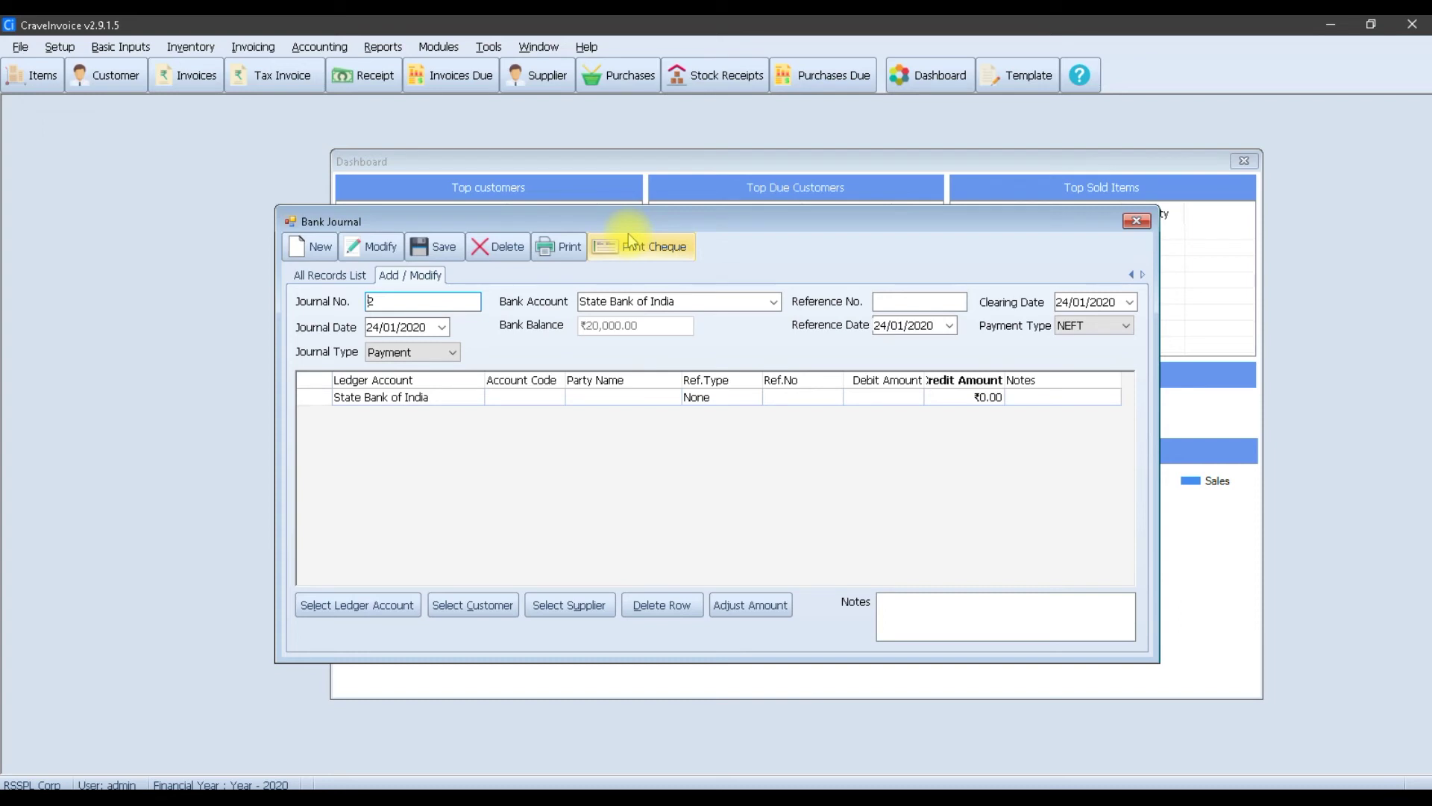
Step: Run today's Customer Statement report for Praveen Enterprises to check the bank journal receipt, and close the report
{"action": "left_click", "coordinate": [383, 47]}
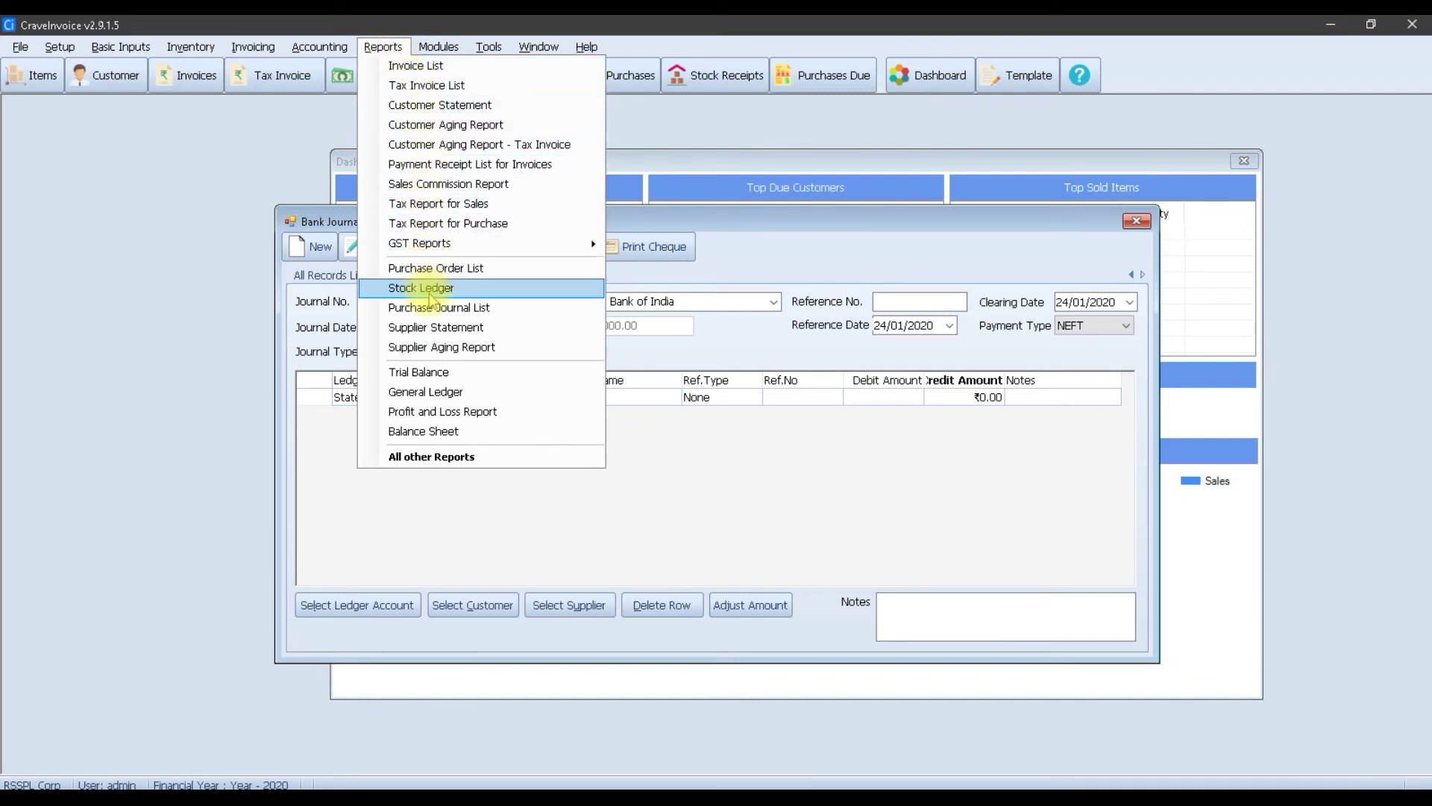
{"action": "left_click", "coordinate": [447, 105]}
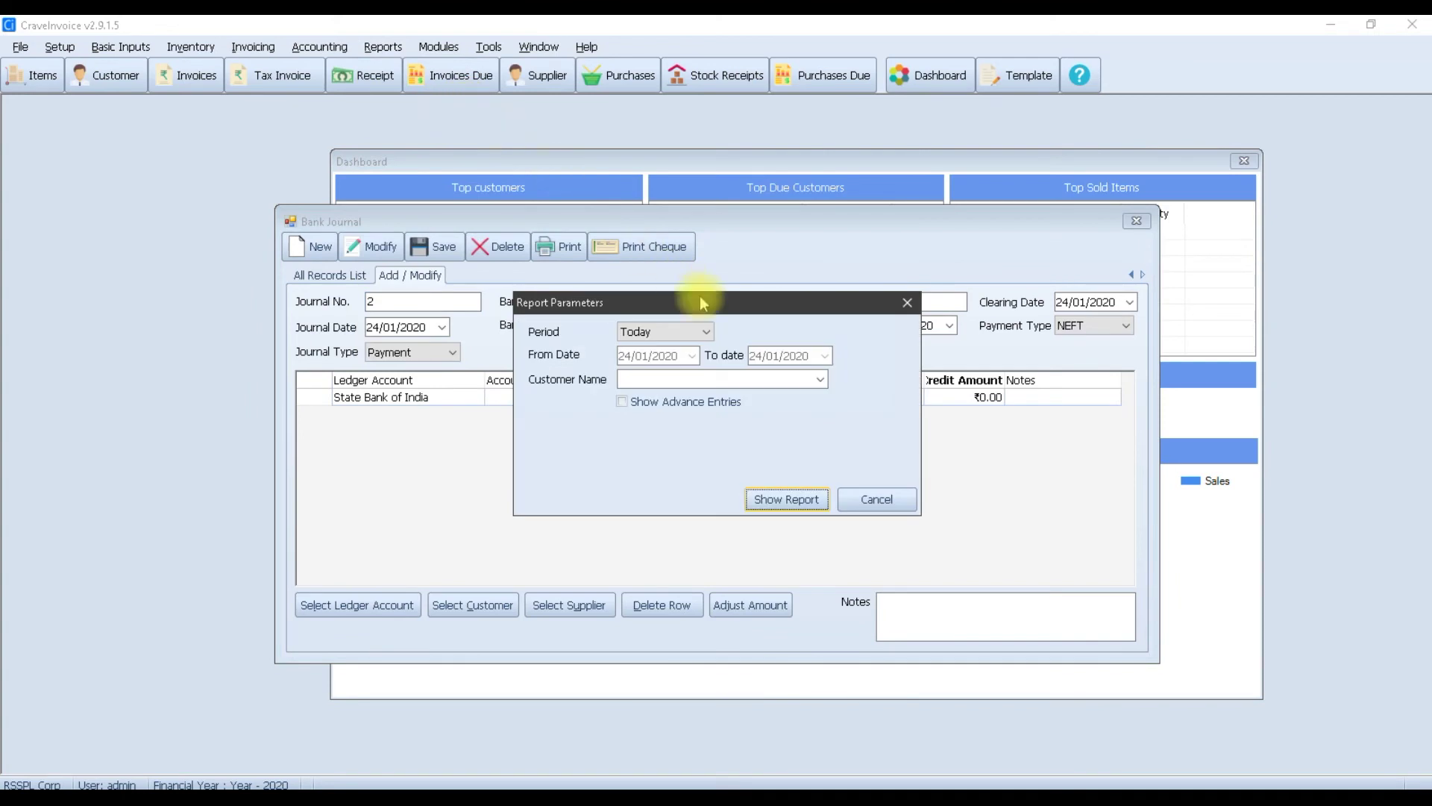
{"action": "left_click", "coordinate": [820, 379]}
{"action": "left_click", "coordinate": [691, 455]}
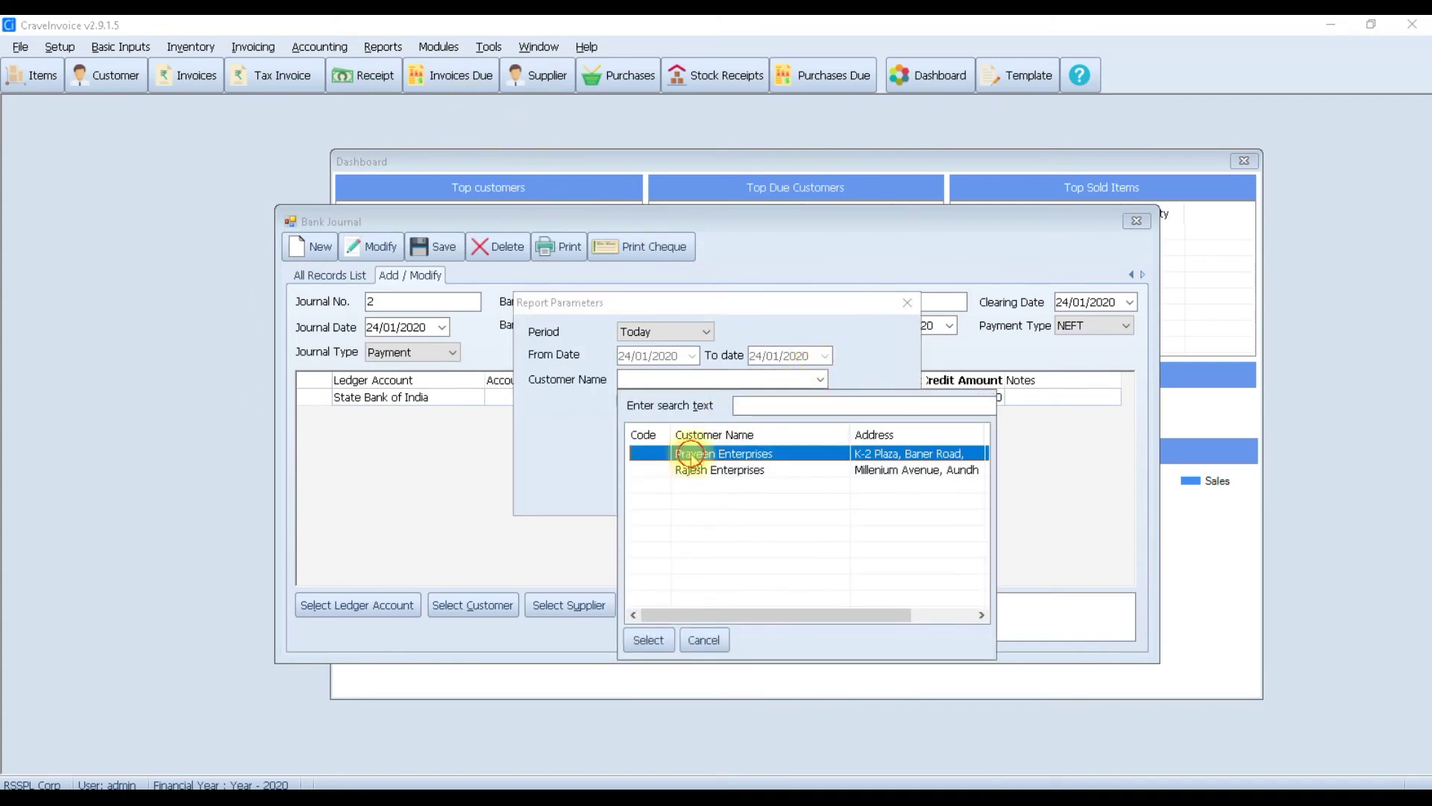
{"action": "double_click", "coordinate": [691, 454]}
{"action": "left_click", "coordinate": [757, 497]}
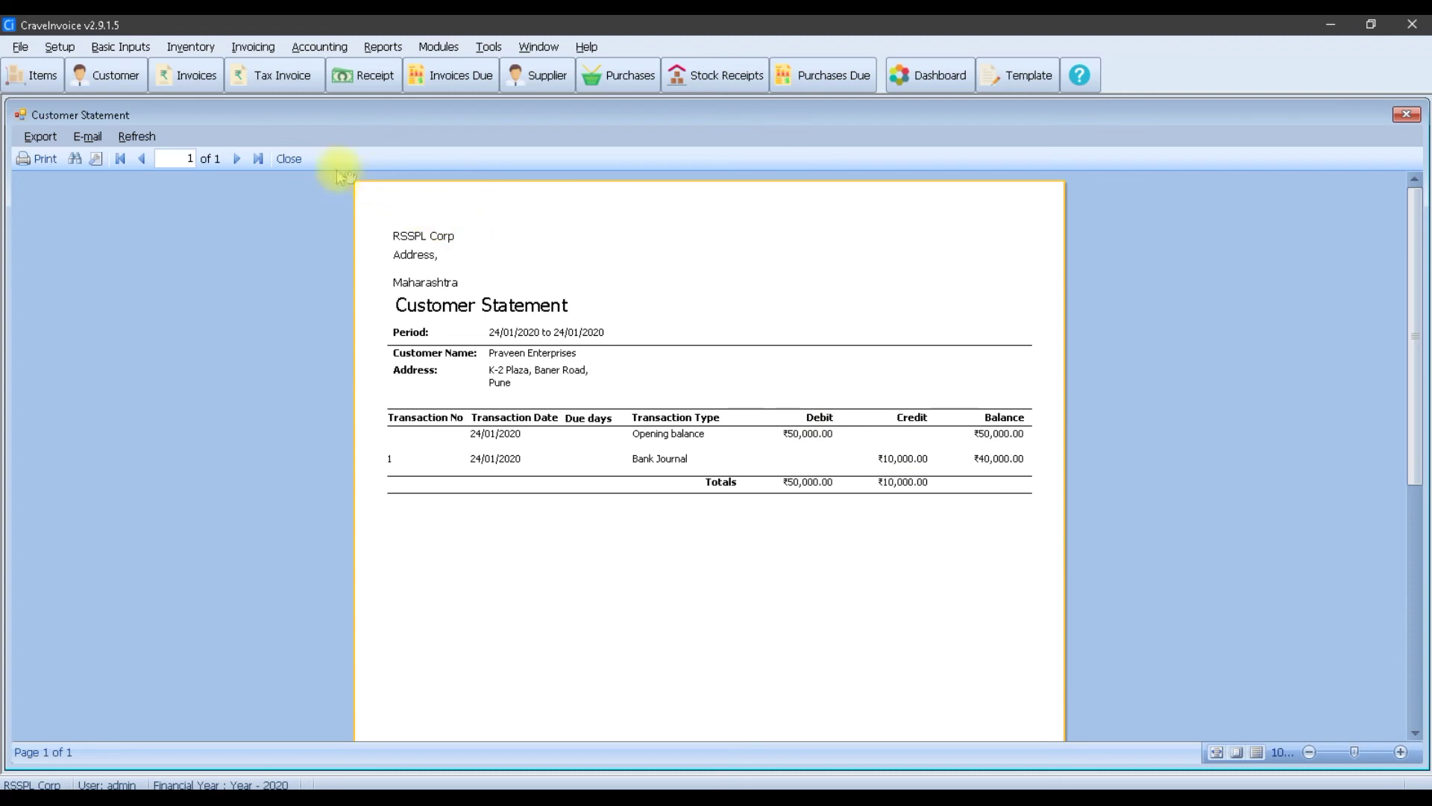
{"action": "left_click", "coordinate": [289, 158]}
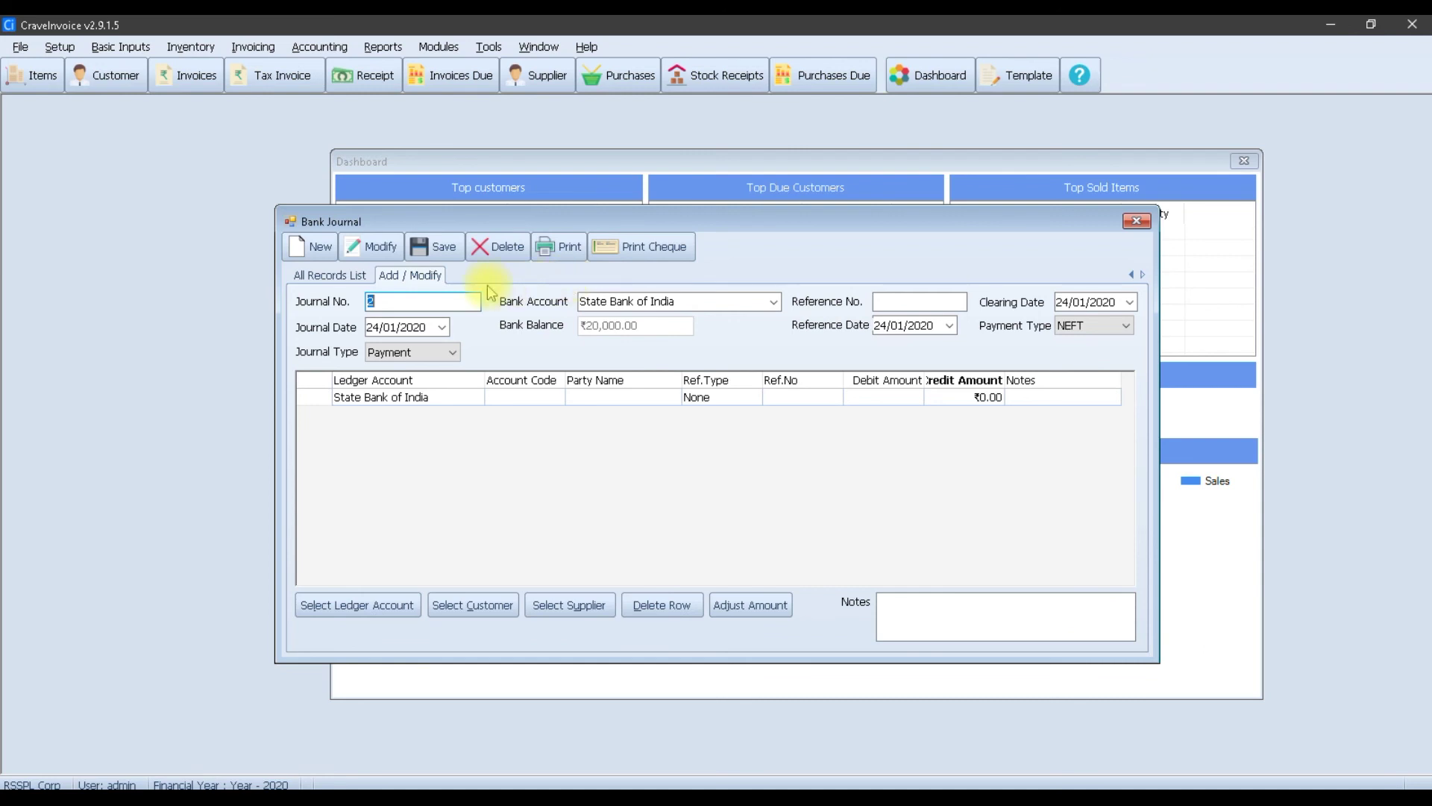
{"action": "left_click", "coordinate": [319, 47]}
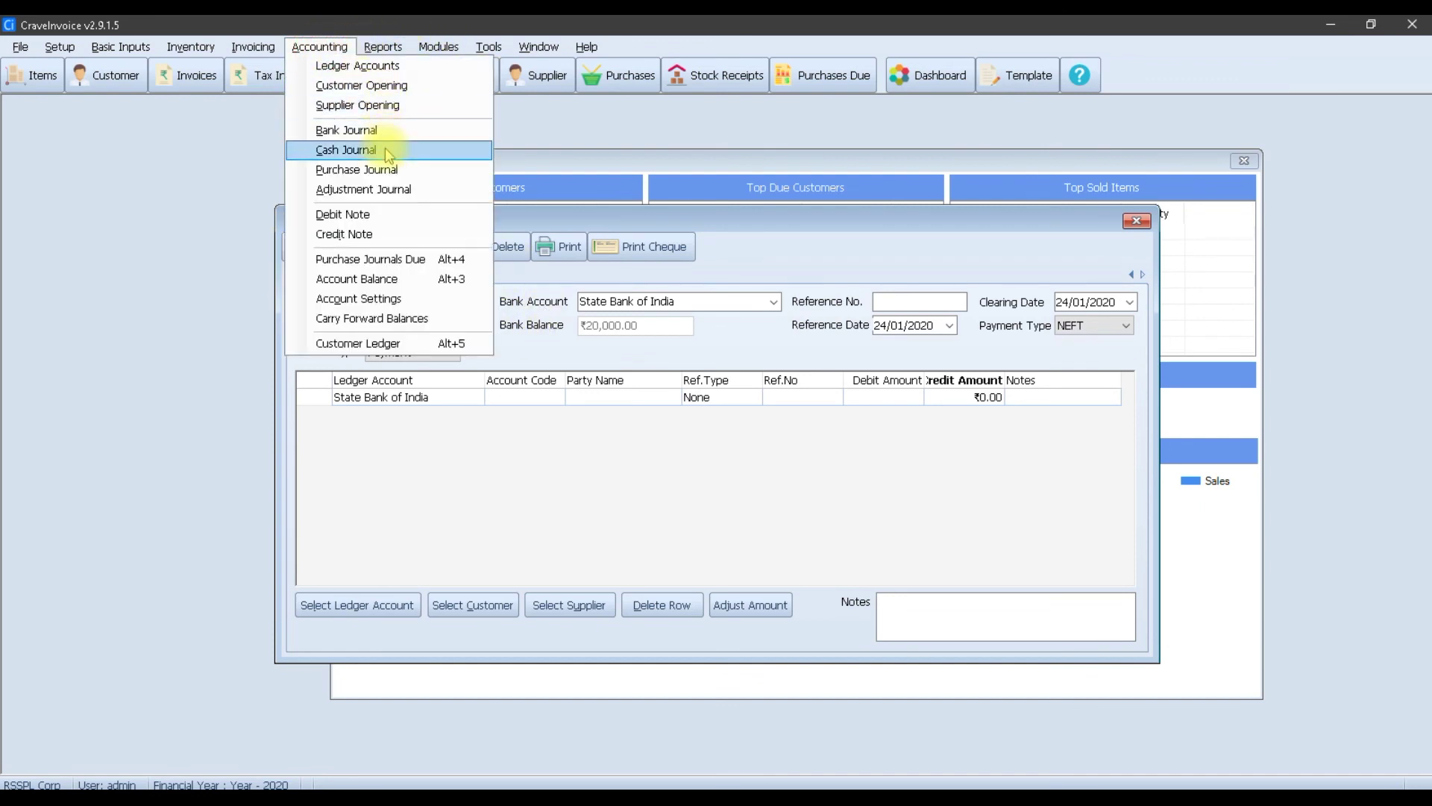
{"action": "left_click", "coordinate": [540, 218]}
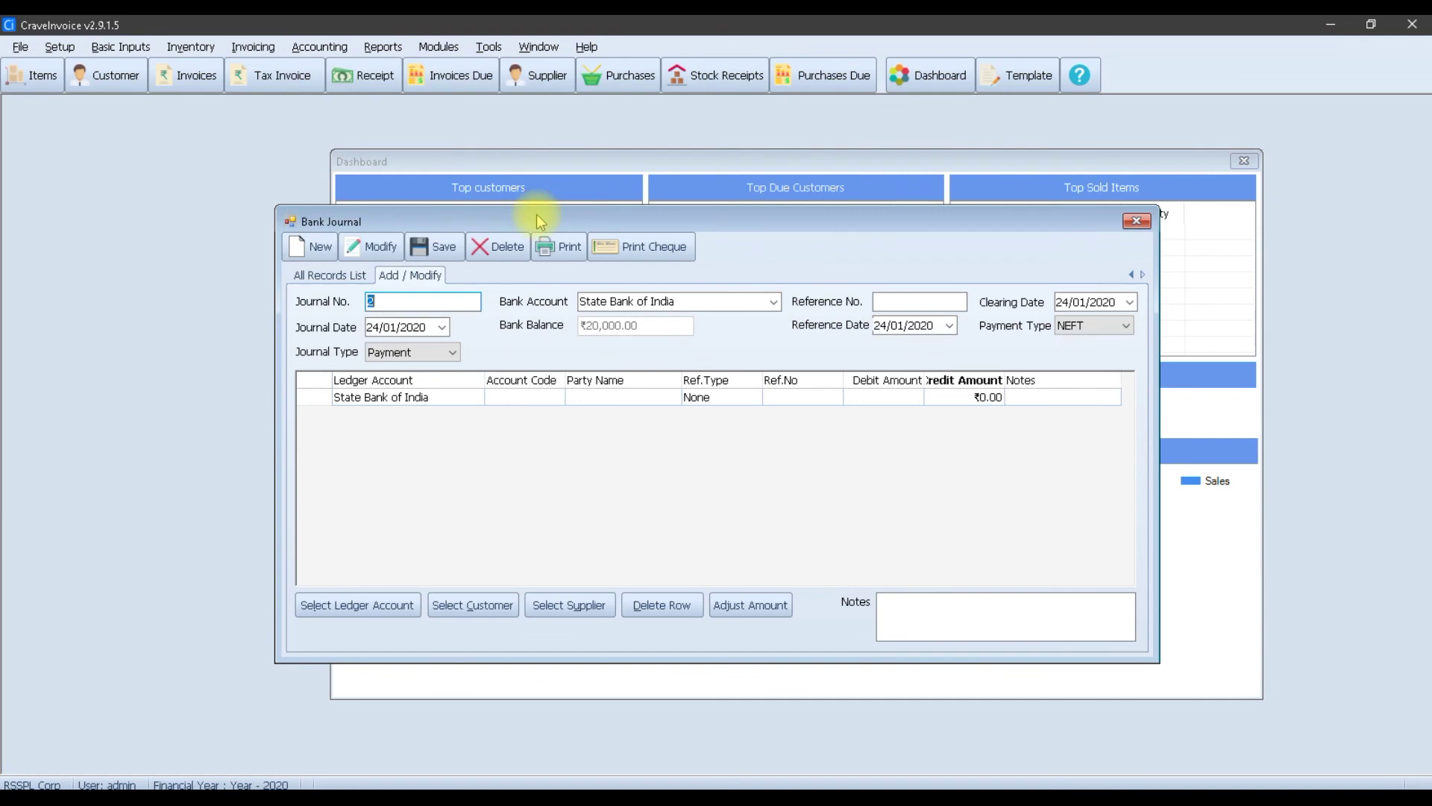